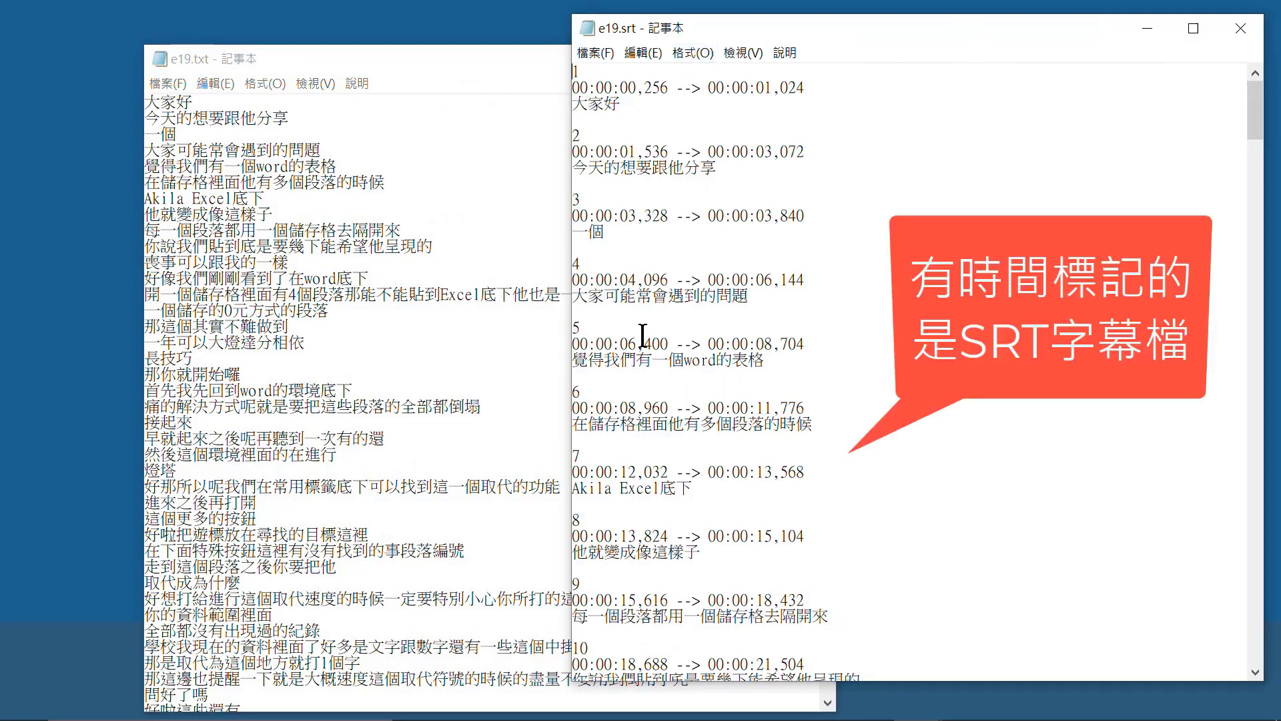
Step: Arrange the e19.txt and e19.srt windows side by side to compare the plain text with the time-coded subtitles
{"action": "left_click_drag", "start_coordinate": [469, 61], "coordinate": [369, 32]}
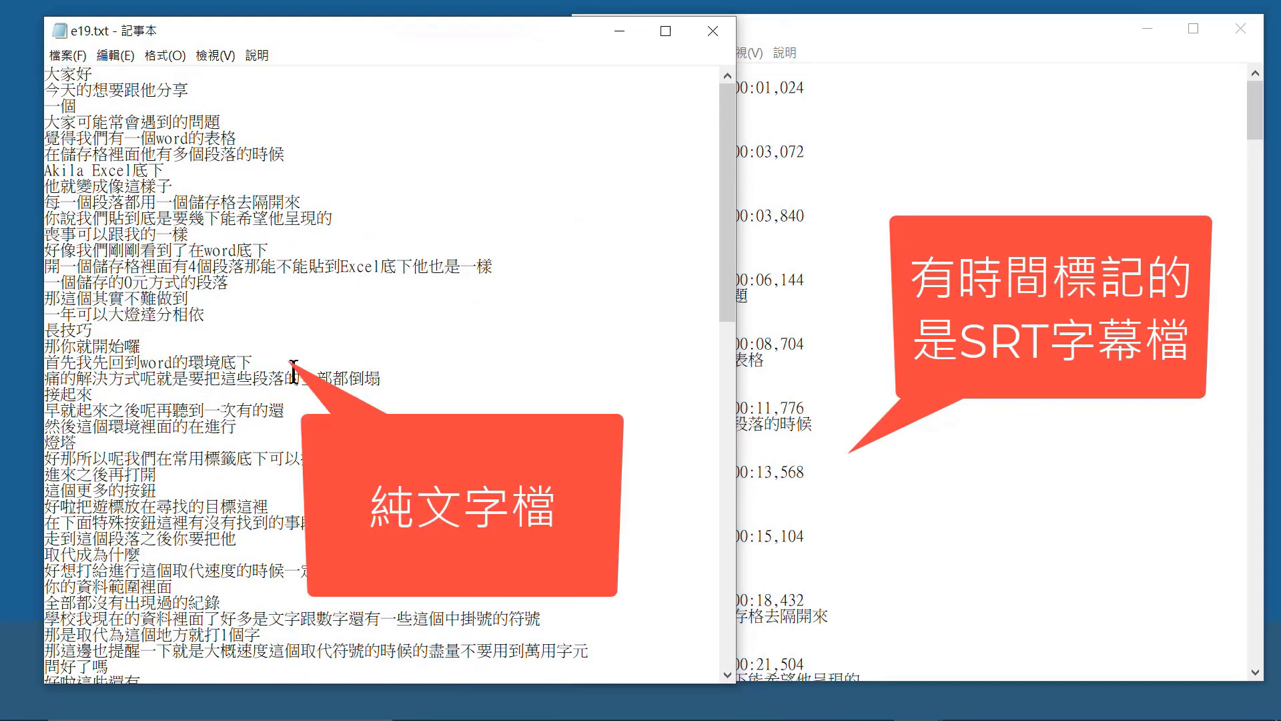
{"action": "left_click_drag", "start_coordinate": [737, 365], "coordinate": [539, 366]}
{"action": "left_click", "coordinate": [581, 364]}
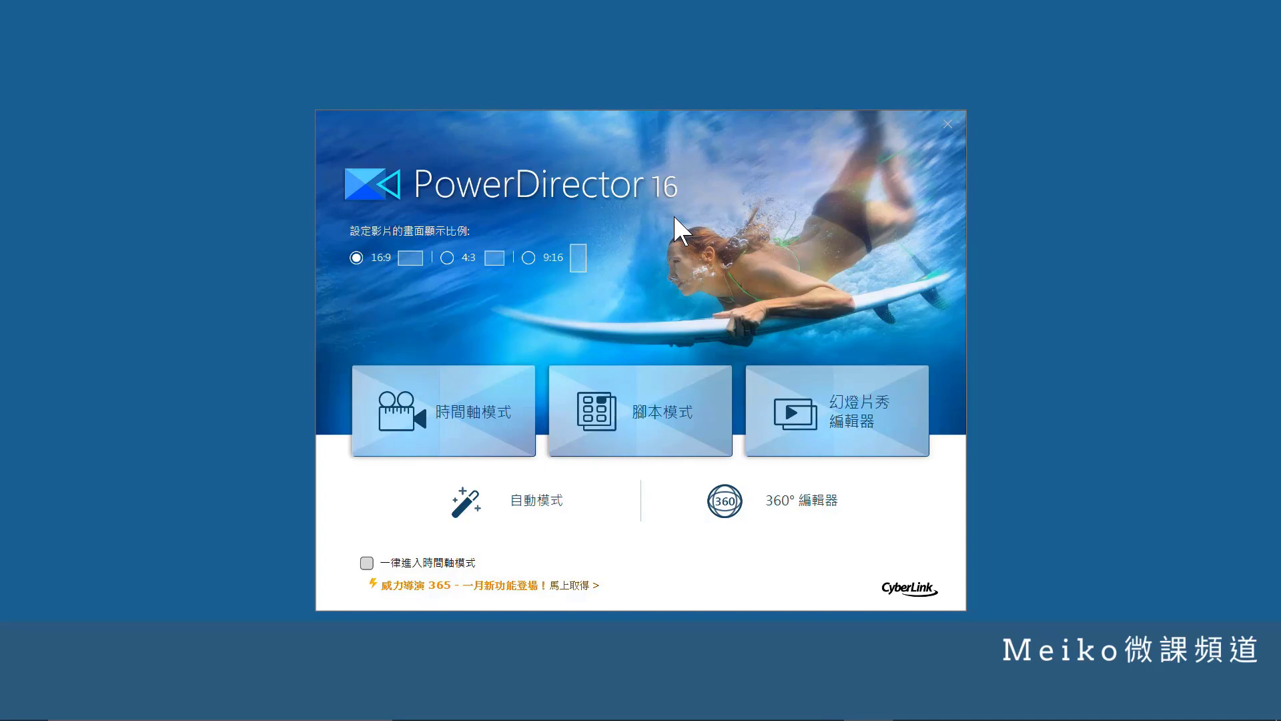
Step: Start PowerDirector in timeline mode (時間軸模式) at 16:9 and empty the media library of its sample clips
{"action": "left_click", "coordinate": [452, 434]}
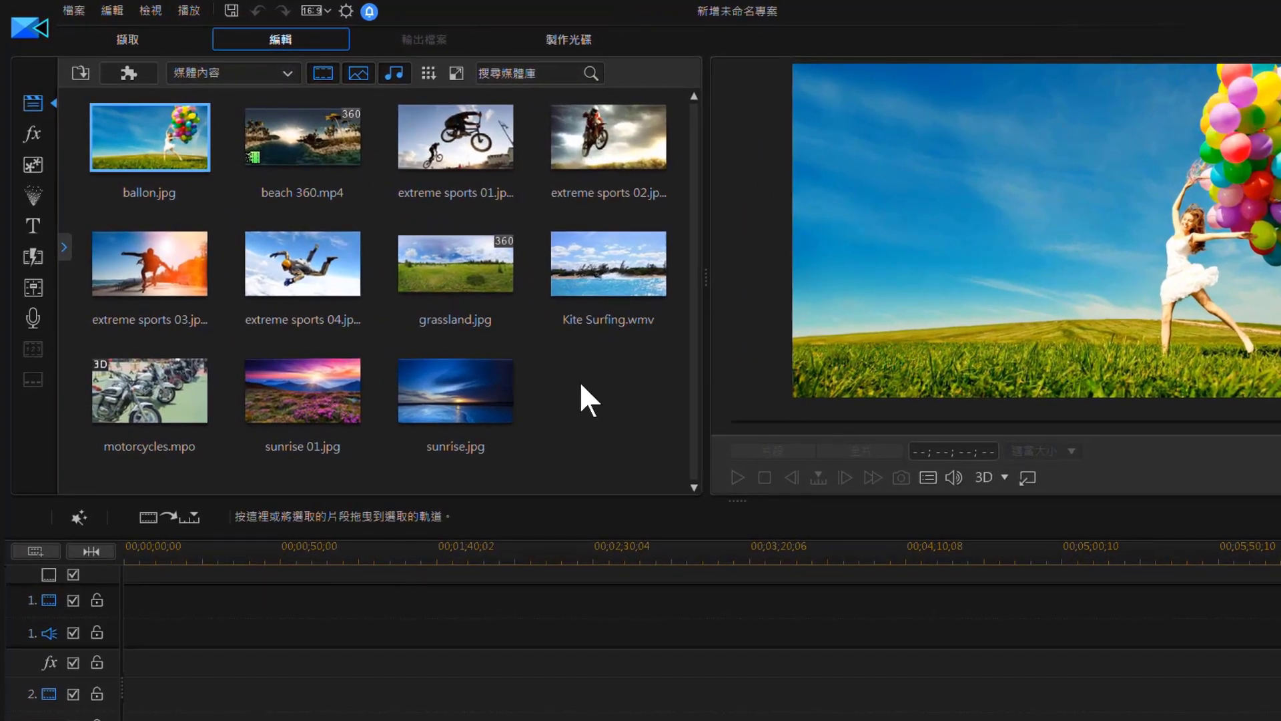
{"action": "right_click", "coordinate": [580, 385]}
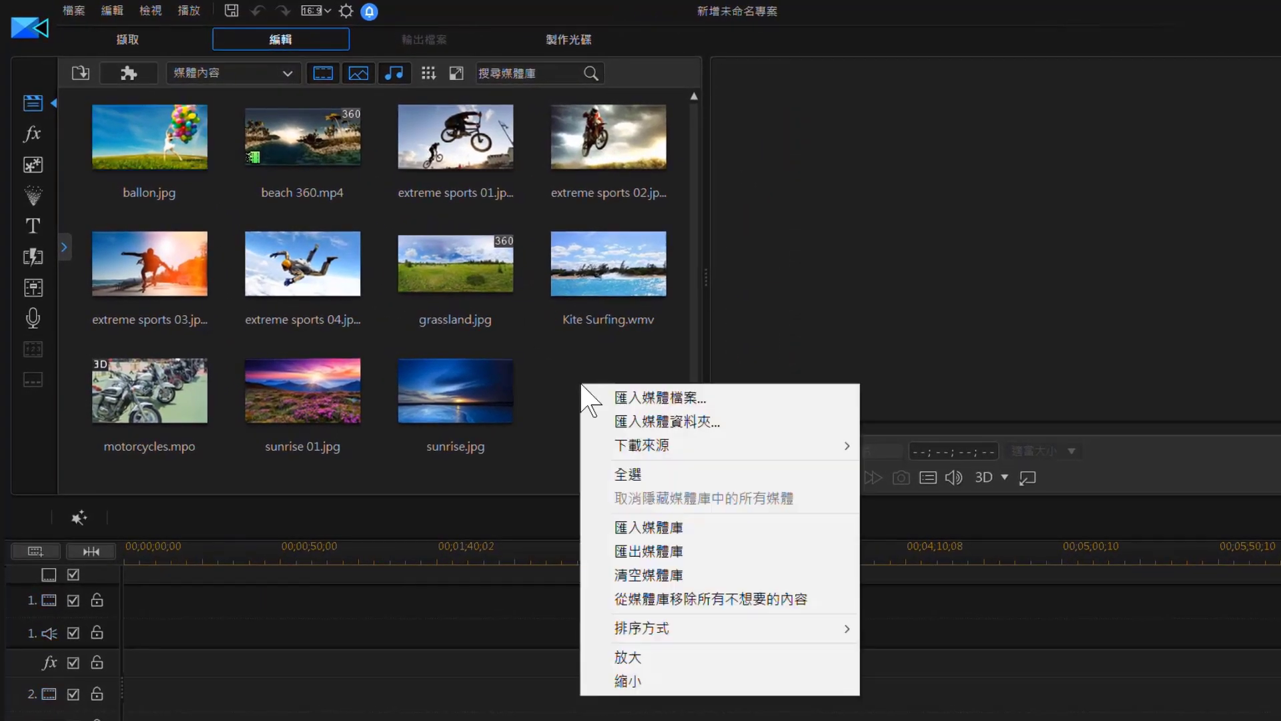
{"action": "left_click", "coordinate": [623, 582]}
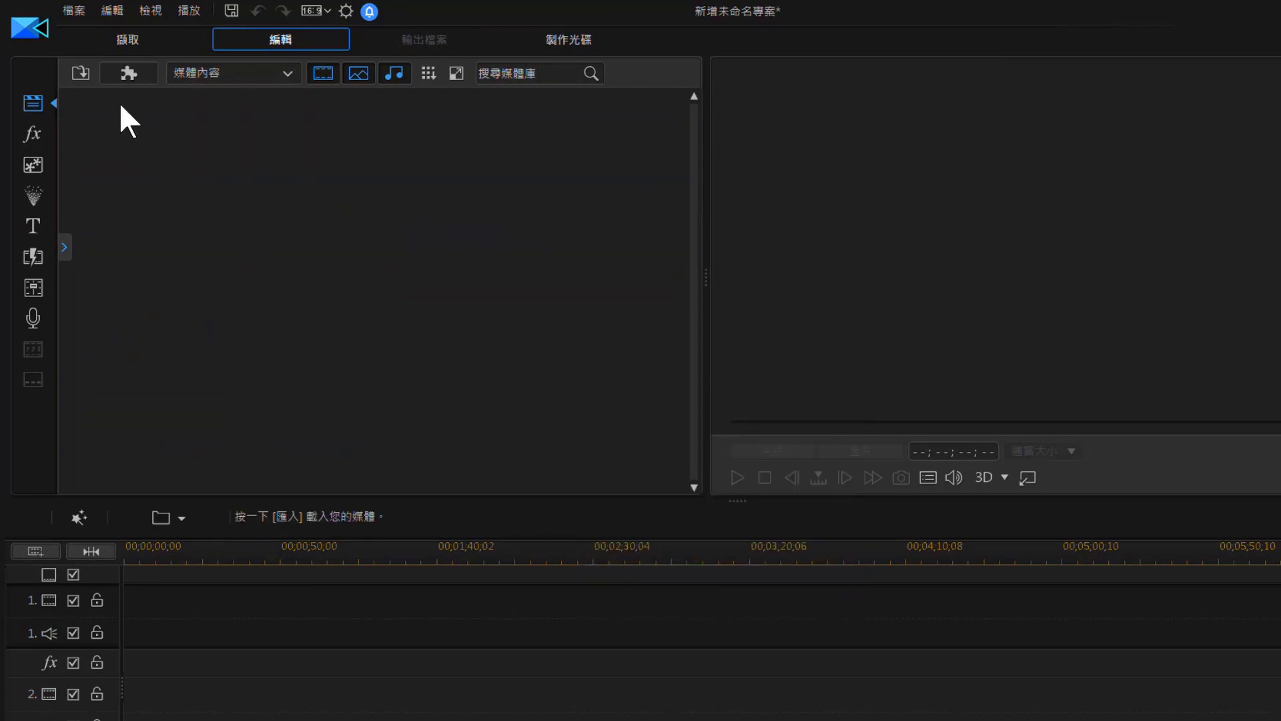
Step: Import e19.mp4 from the desktop folder 字幕 and place it at the start of video track 1
{"action": "left_click", "coordinate": [81, 75]}
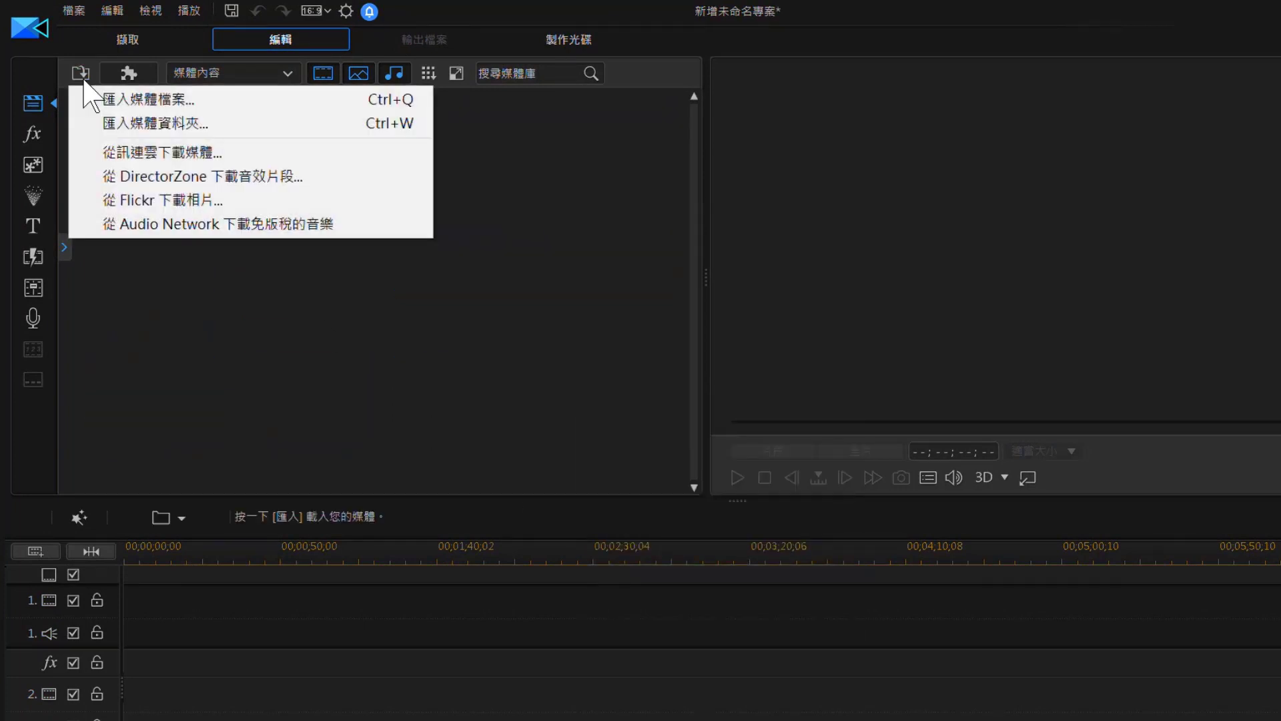
{"action": "left_click", "coordinate": [165, 101]}
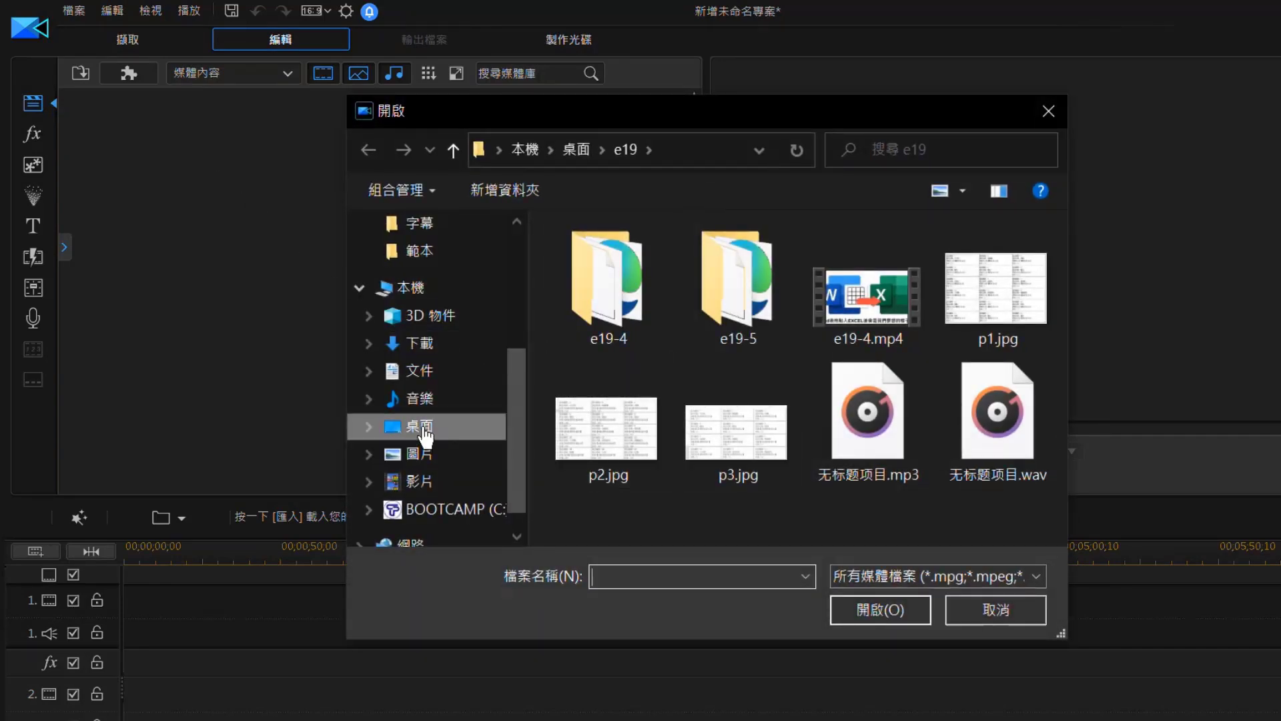
{"action": "left_click", "coordinate": [414, 224]}
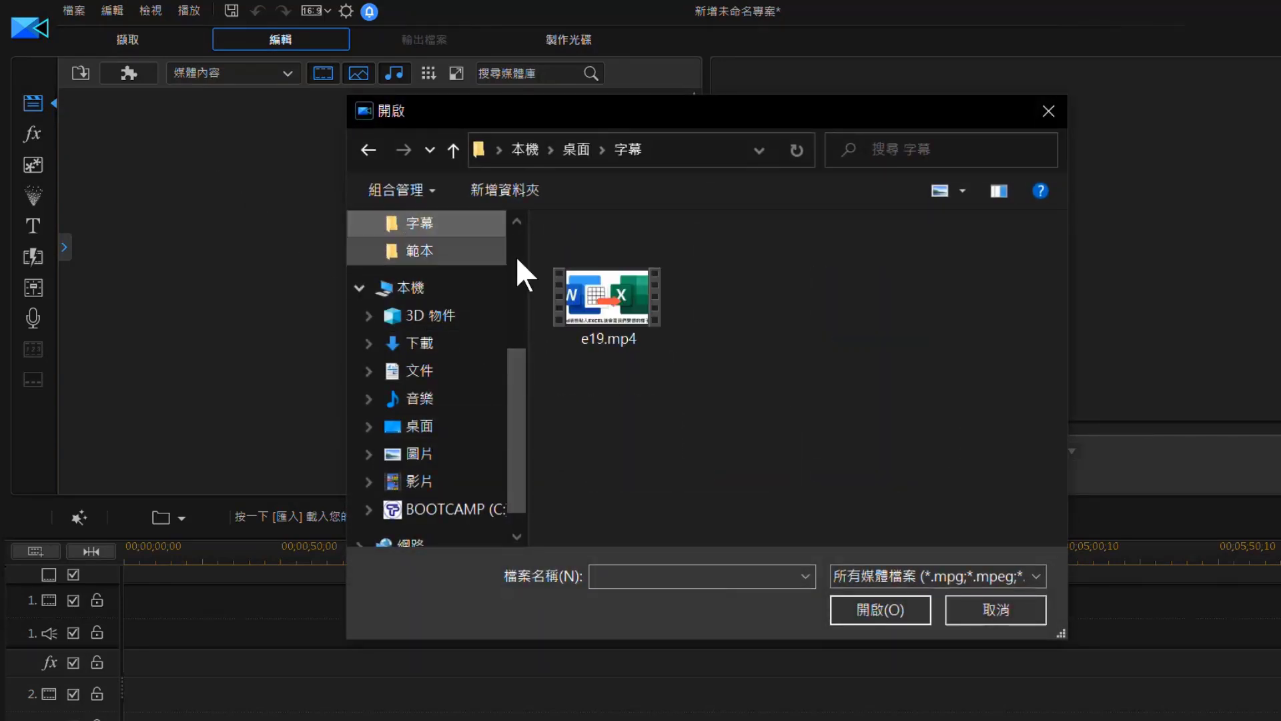
{"action": "double_click", "coordinate": [630, 315]}
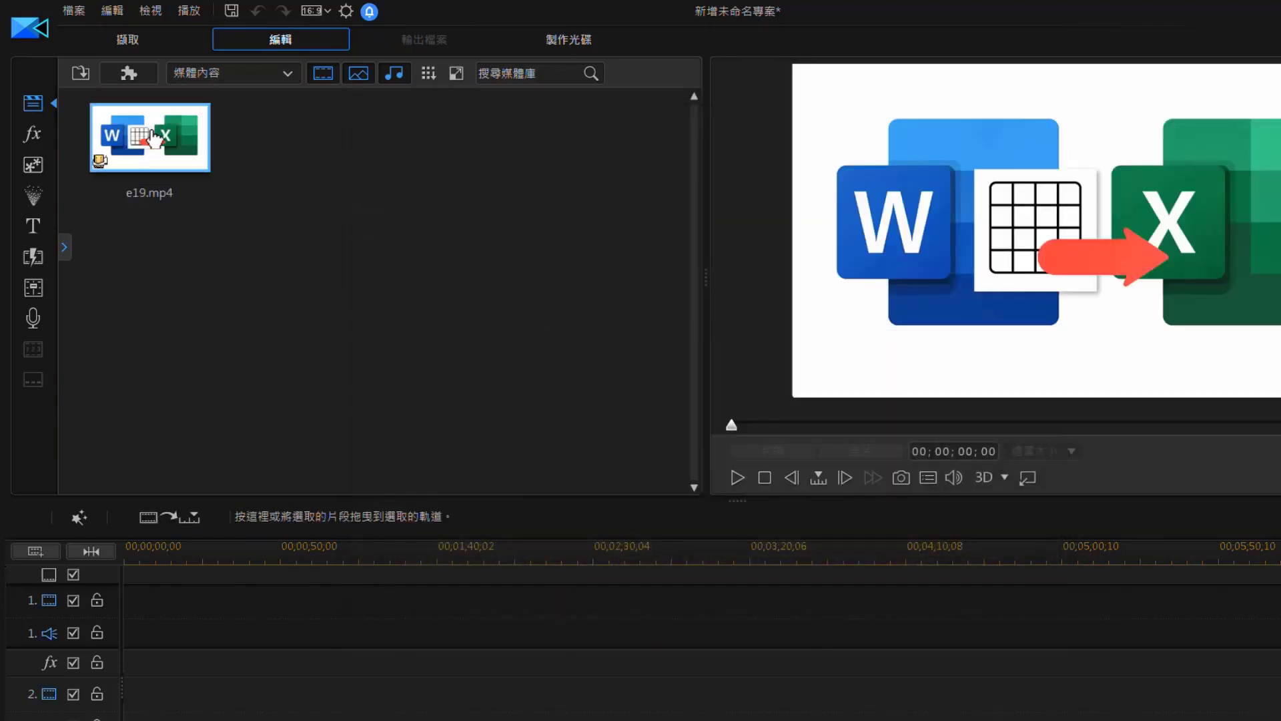
{"action": "left_click_drag", "start_coordinate": [150, 134], "coordinate": [125, 615]}
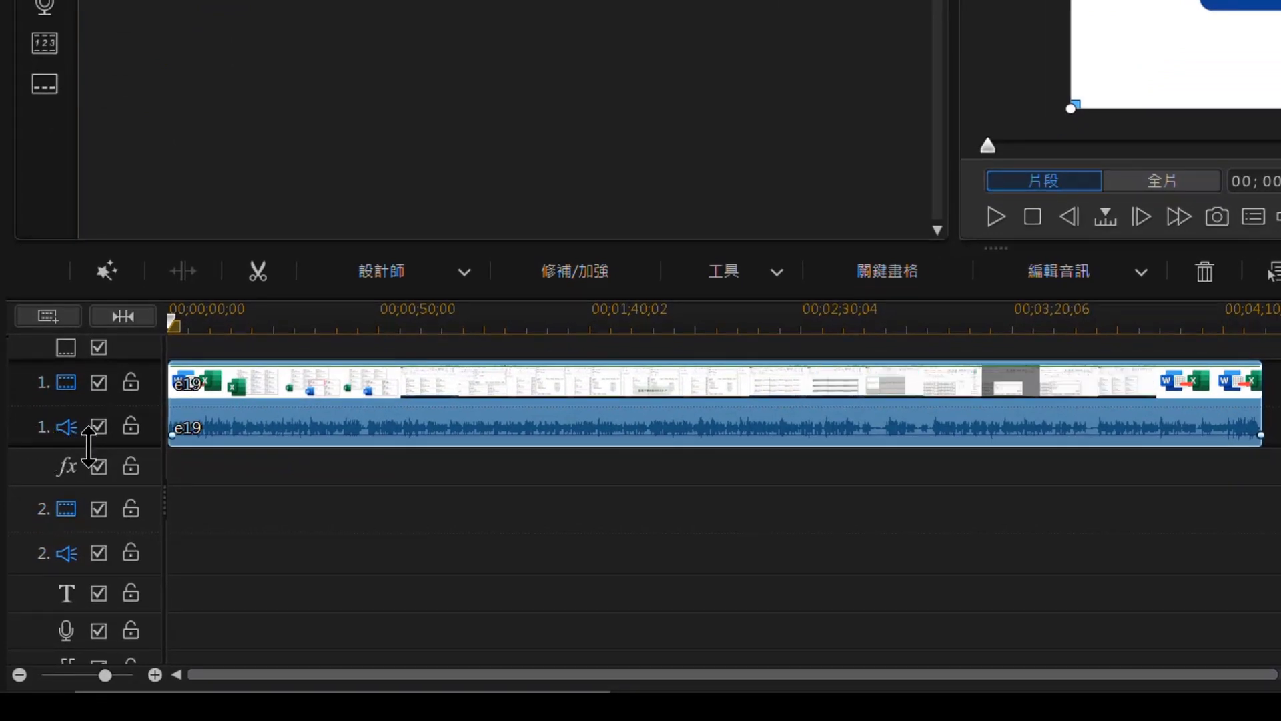
Step: Increase the height of audio track 1 and stretch the timeline scale to show the waveform in detail
{"action": "left_click_drag", "start_coordinate": [89, 446], "coordinate": [87, 539]}
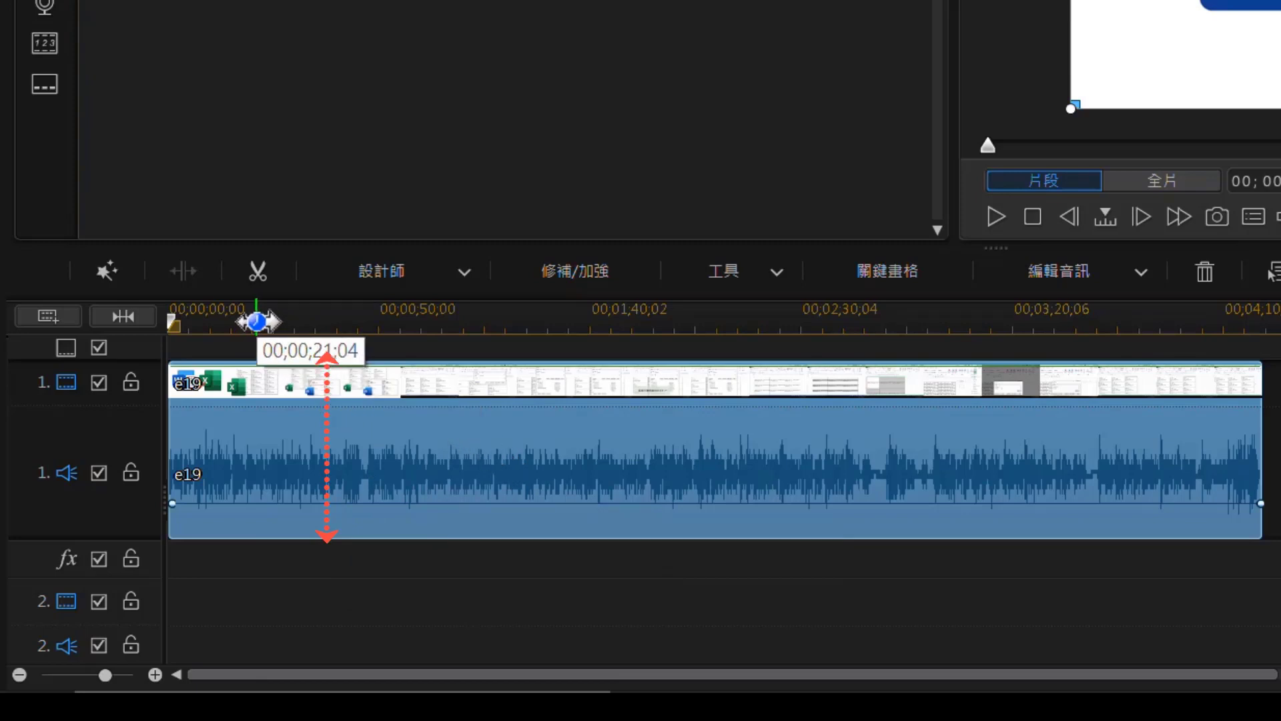
{"action": "left_click_drag", "start_coordinate": [257, 322], "coordinate": [515, 317]}
{"action": "scroll", "coordinate": [772, 303], "scroll_direction": "up", "scroll_amount": 2}
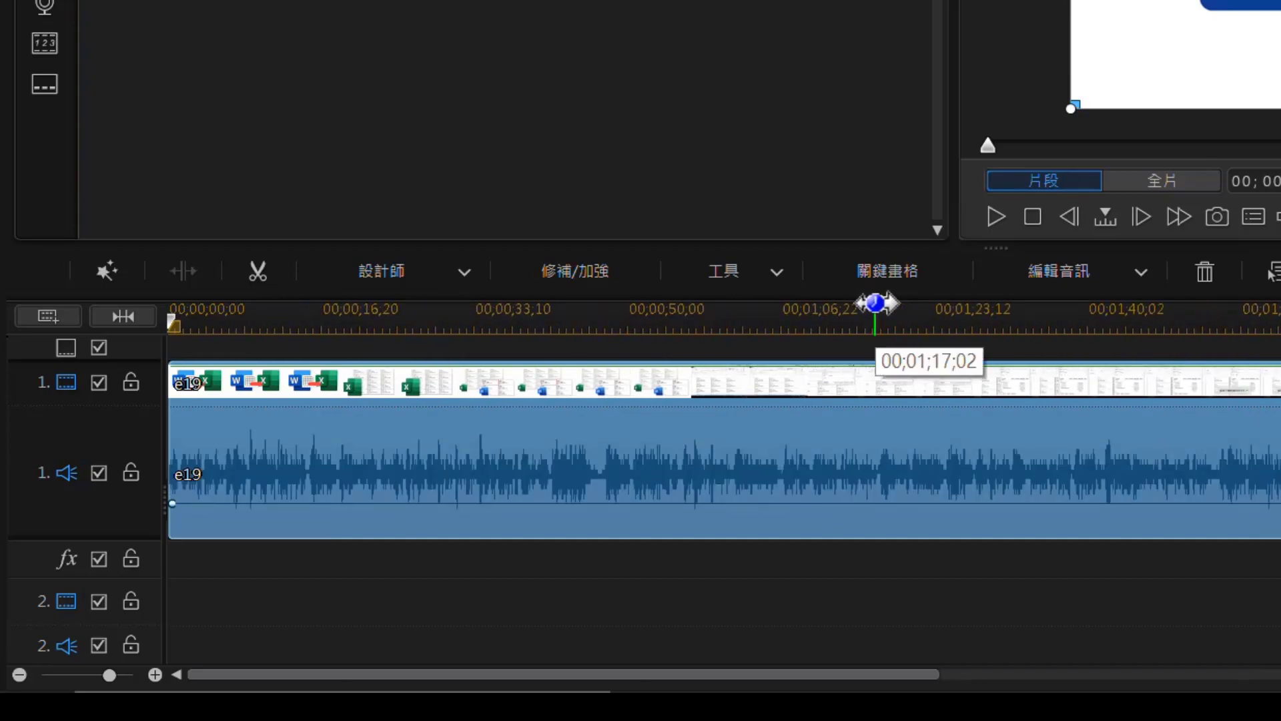
{"action": "left_click_drag", "start_coordinate": [876, 303], "coordinate": [581, 307]}
{"action": "scroll", "coordinate": [580, 306], "scroll_direction": "up", "scroll_amount": 1}
{"action": "left_click_drag", "start_coordinate": [978, 317], "coordinate": [1039, 329]}
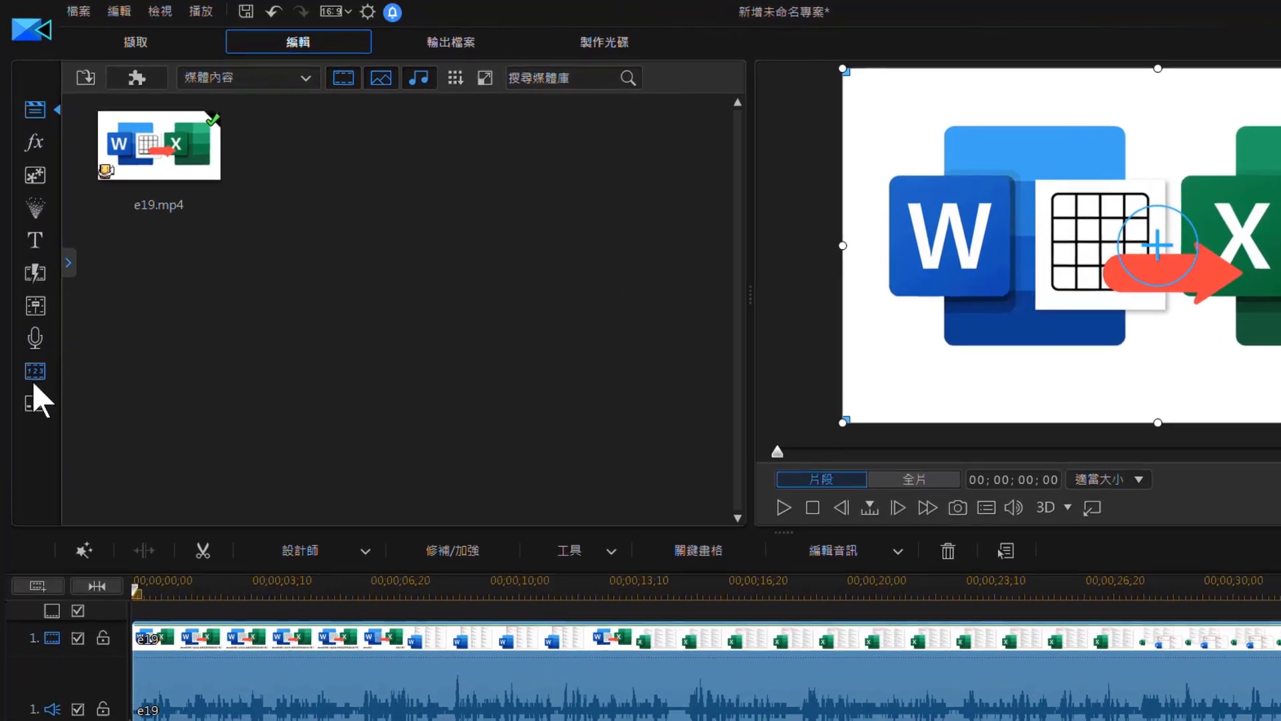
Step: Import the subtitle file e19.srt from the 字幕 folder into the subtitle room
{"action": "left_click", "coordinate": [34, 419]}
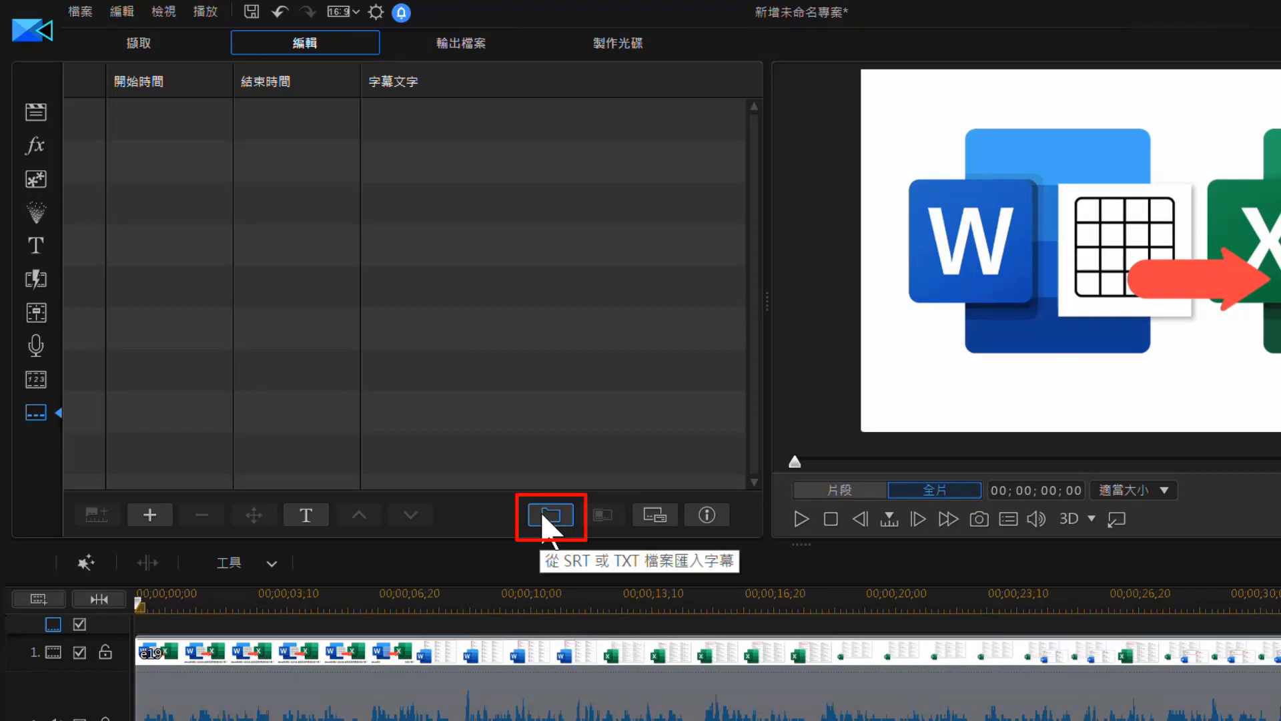
{"action": "left_click", "coordinate": [548, 518]}
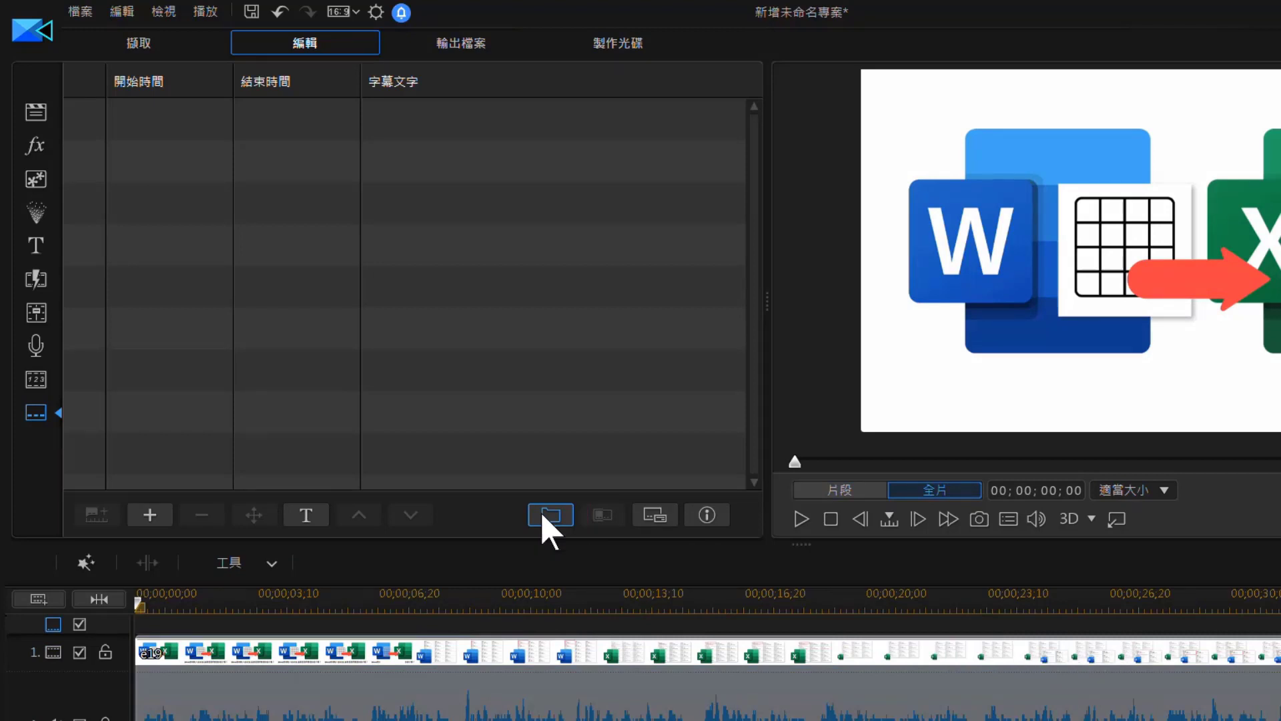
{"action": "left_click", "coordinate": [546, 517]}
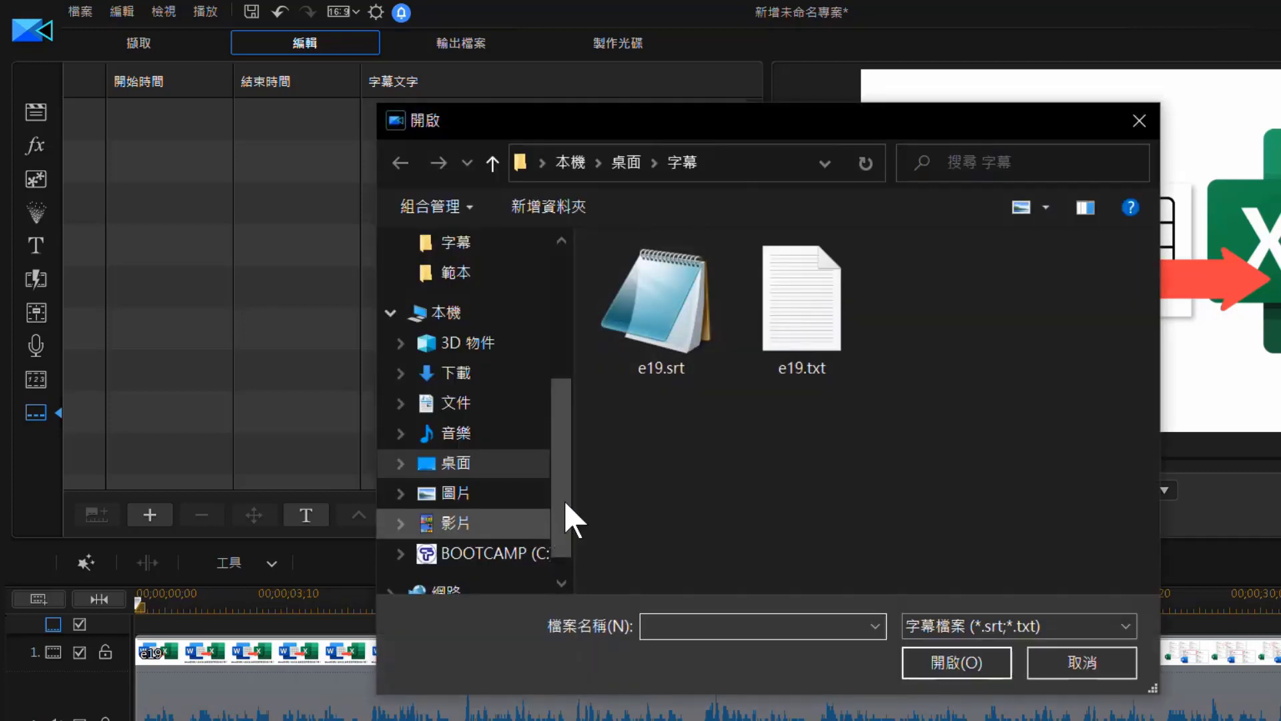
{"action": "left_click", "coordinate": [697, 337]}
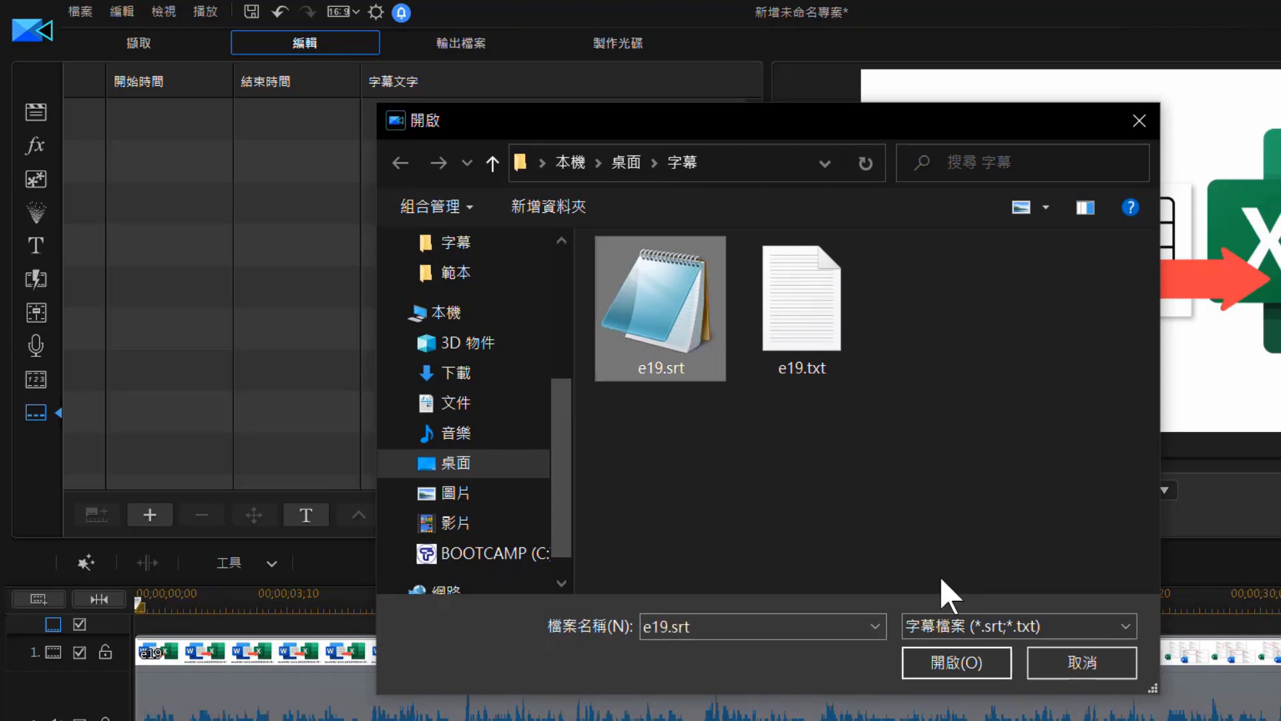
{"action": "left_click", "coordinate": [959, 662]}
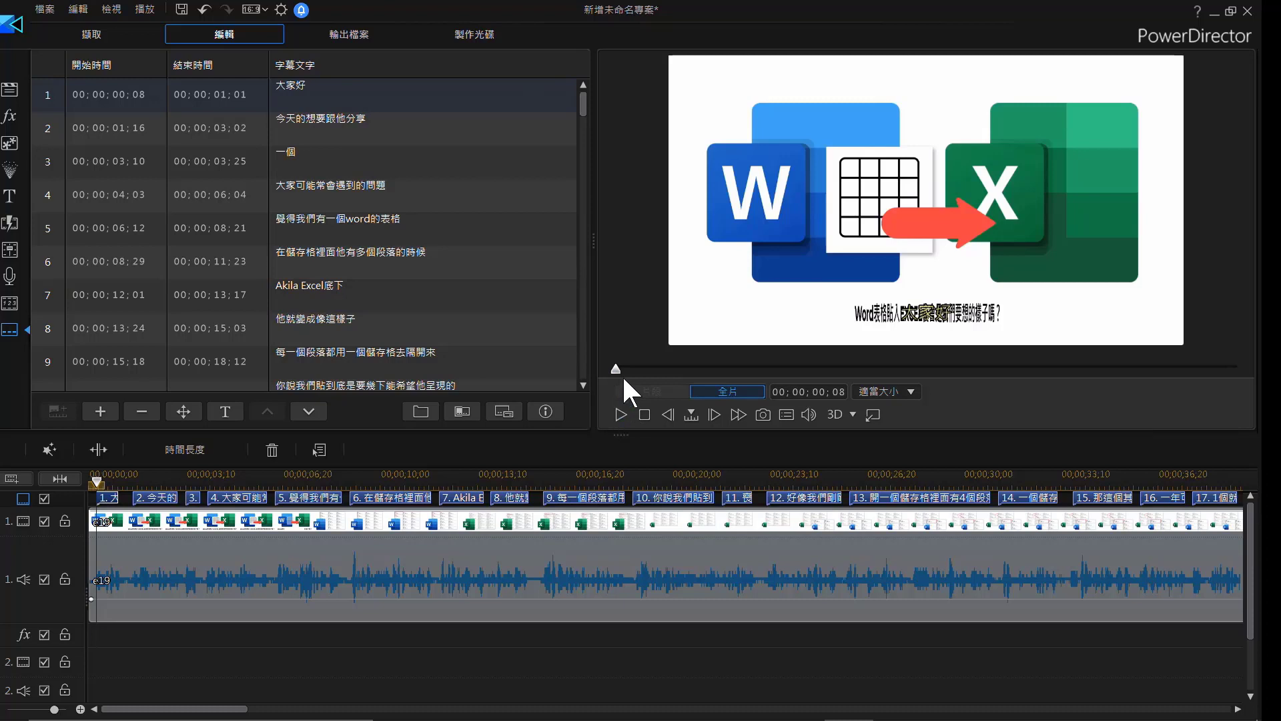
Step: Play the opening of the video and correct the text of subtitle 2 to 今天想來跟大家分享
{"action": "left_click", "coordinate": [619, 414]}
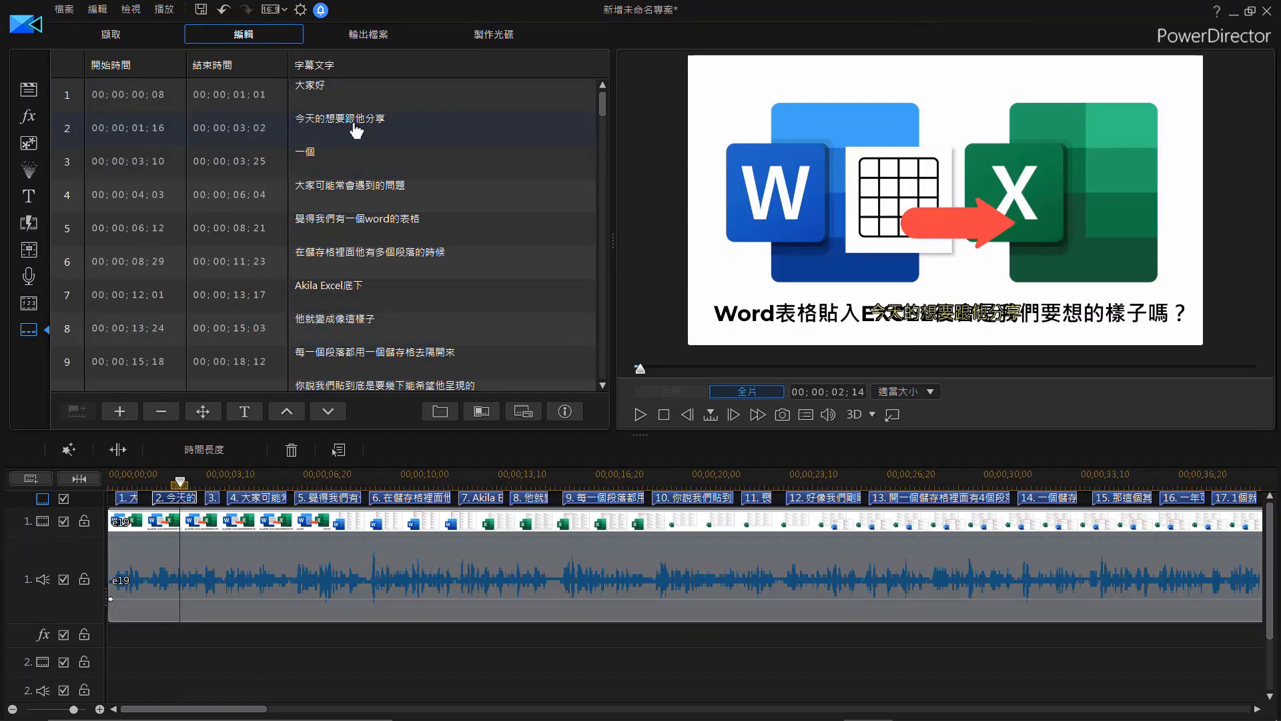
{"action": "double_click", "coordinate": [331, 120]}
{"action": "left_click_drag", "start_coordinate": [309, 122], "coordinate": [359, 119]}
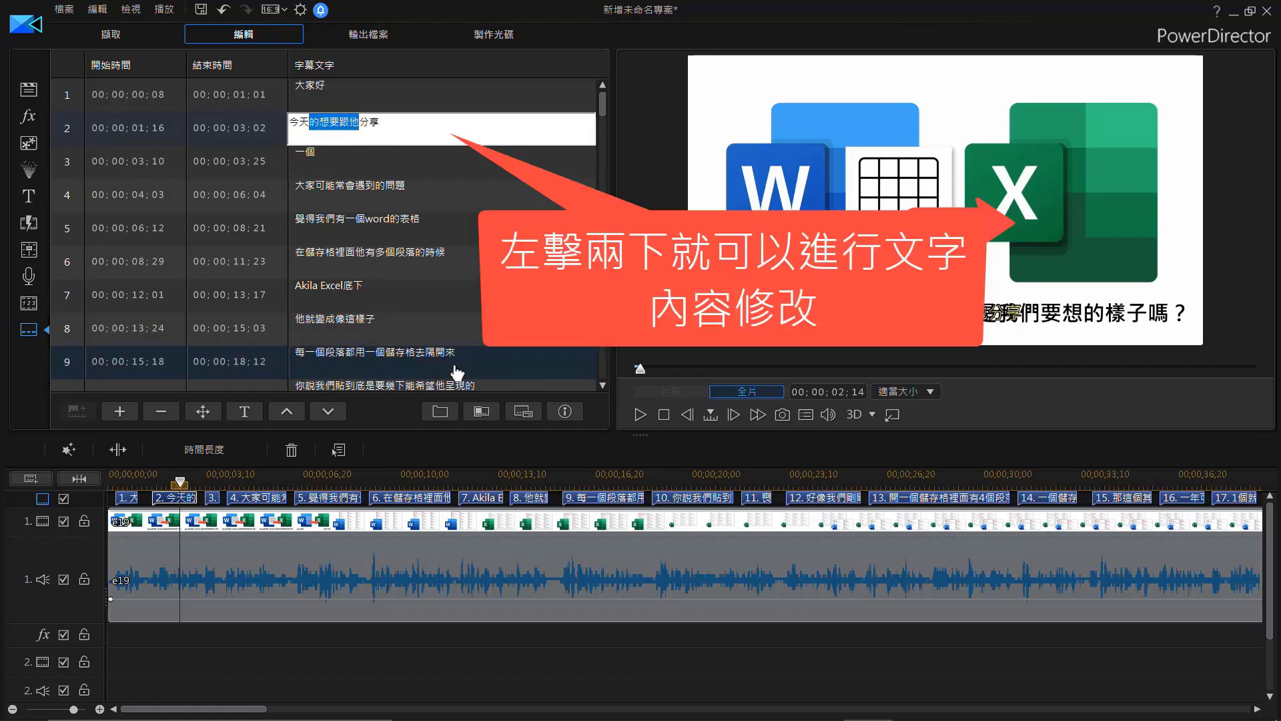
{"action": "type", "text": "ㄊㄧㄥ"}
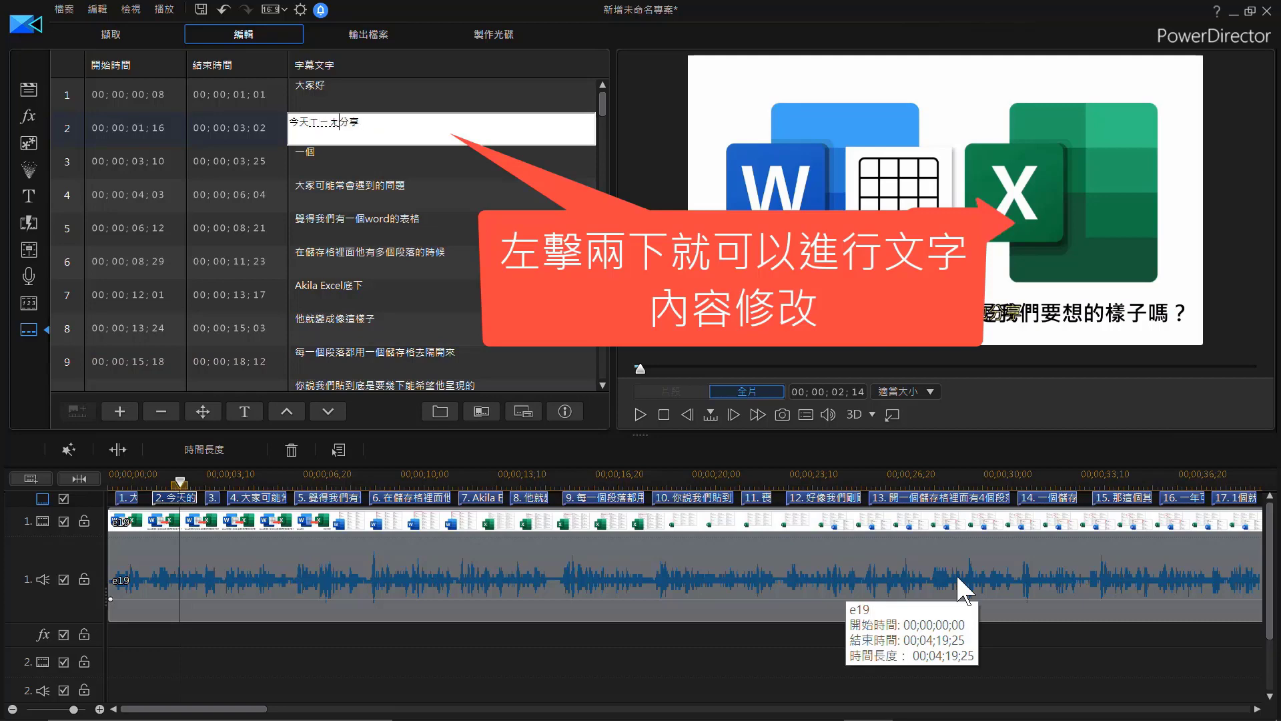
{"action": "type", "text": "來跟大家"}
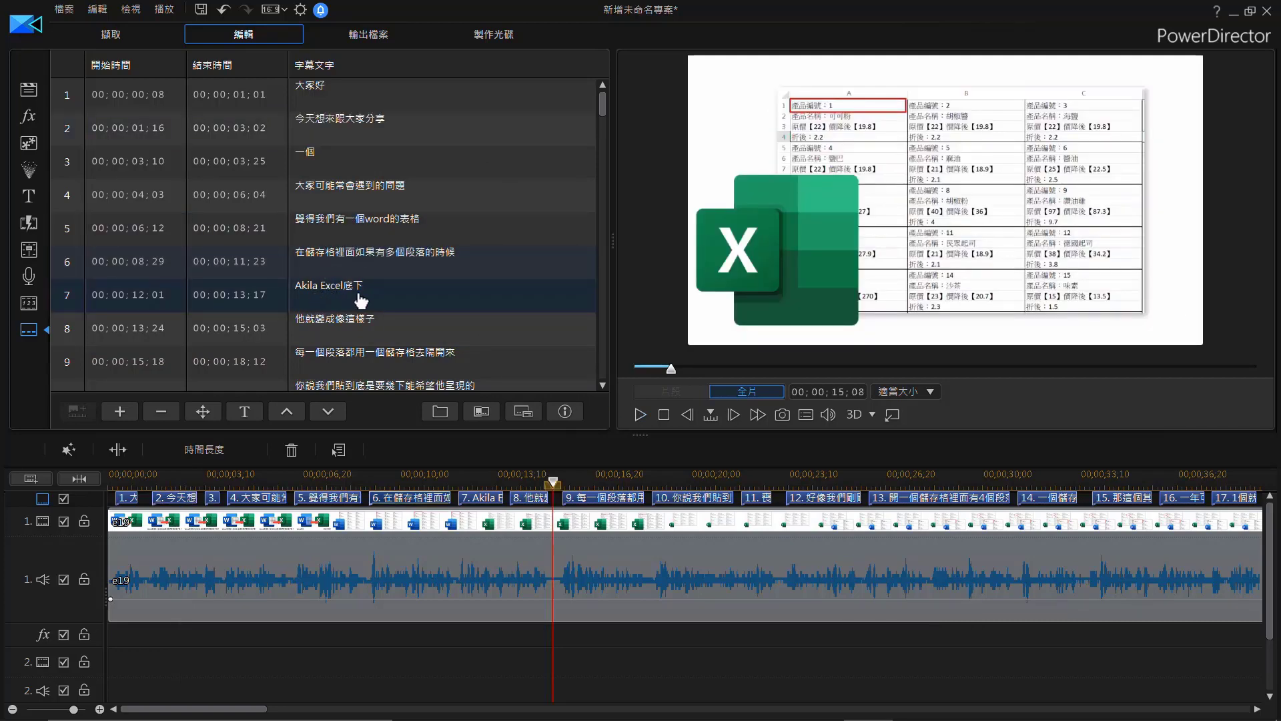
Step: Replace the misrecognised word Akila in subtitle 7 with 匯入到, making it 匯入到 Excel底下
{"action": "left_click", "coordinate": [309, 292]}
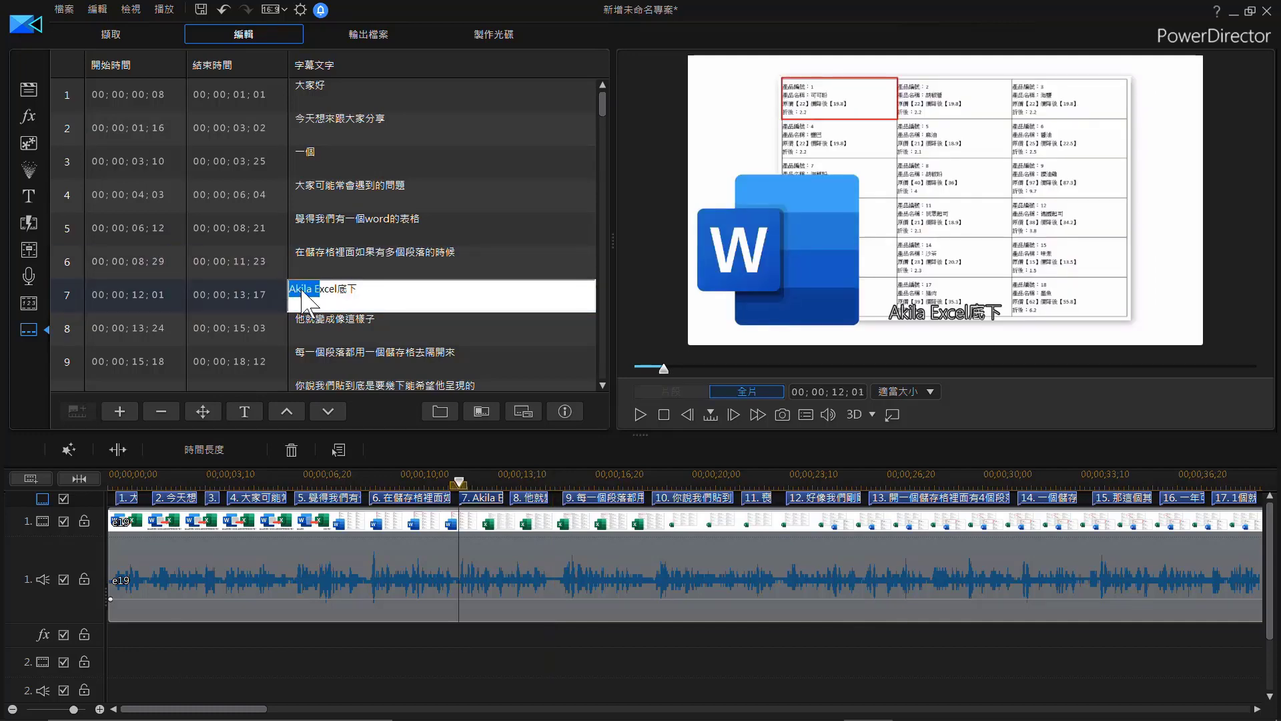
{"action": "double_click", "coordinate": [310, 293]}
{"action": "type", "text": "匯入到"}
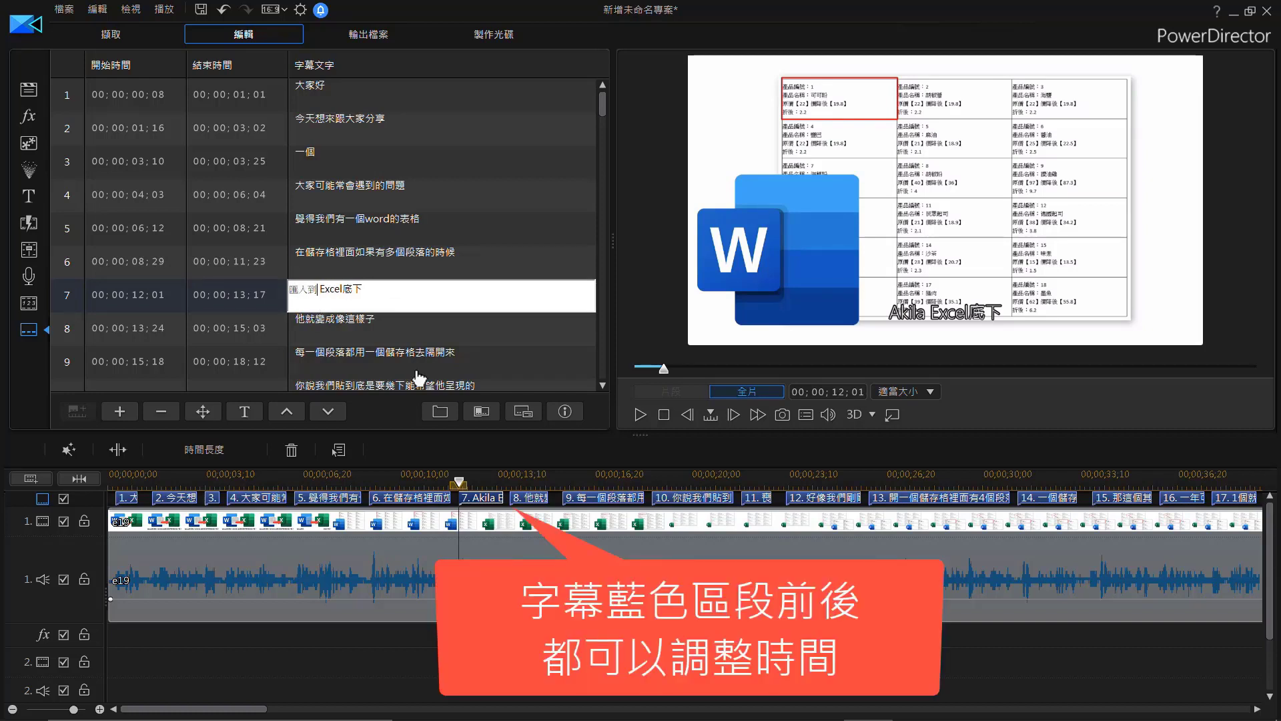
{"action": "left_click", "coordinate": [393, 328]}
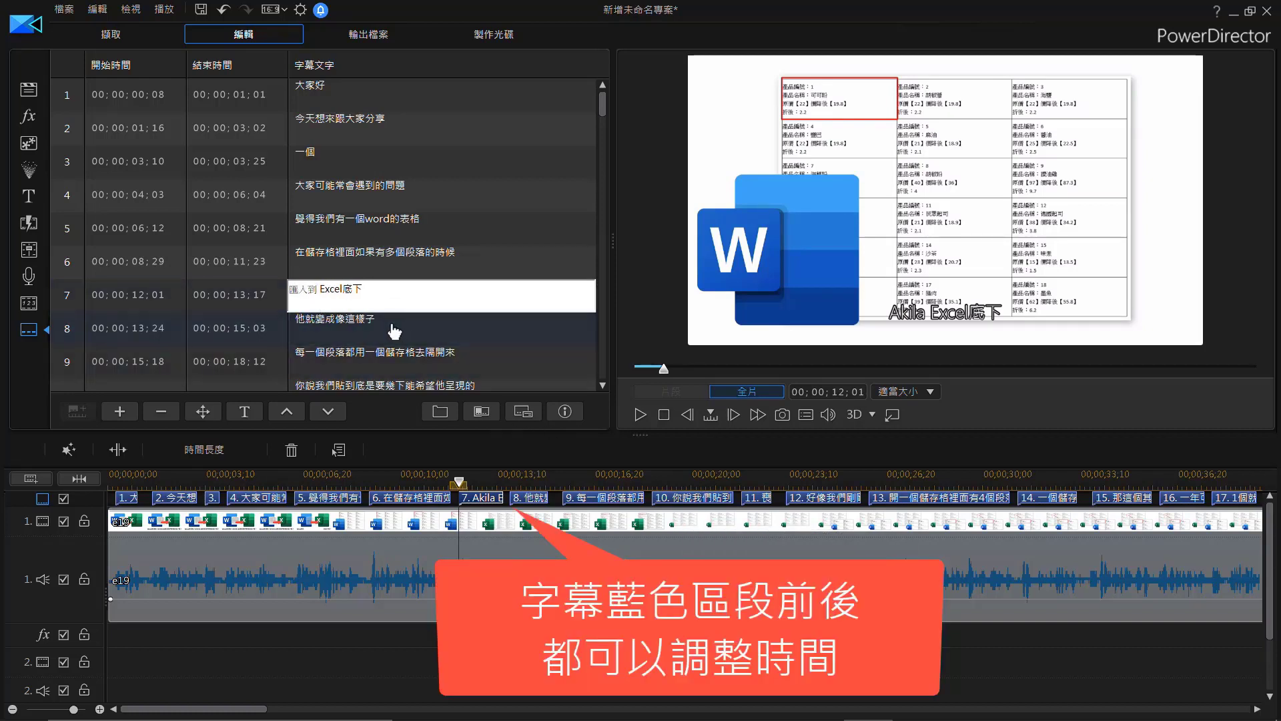
Step: Play subtitle 33 up to 00;01;22;23, stop there, and add a new subtitle that splits it at that point
{"action": "scroll", "coordinate": [395, 331], "scroll_direction": "down", "scroll_amount": 1}
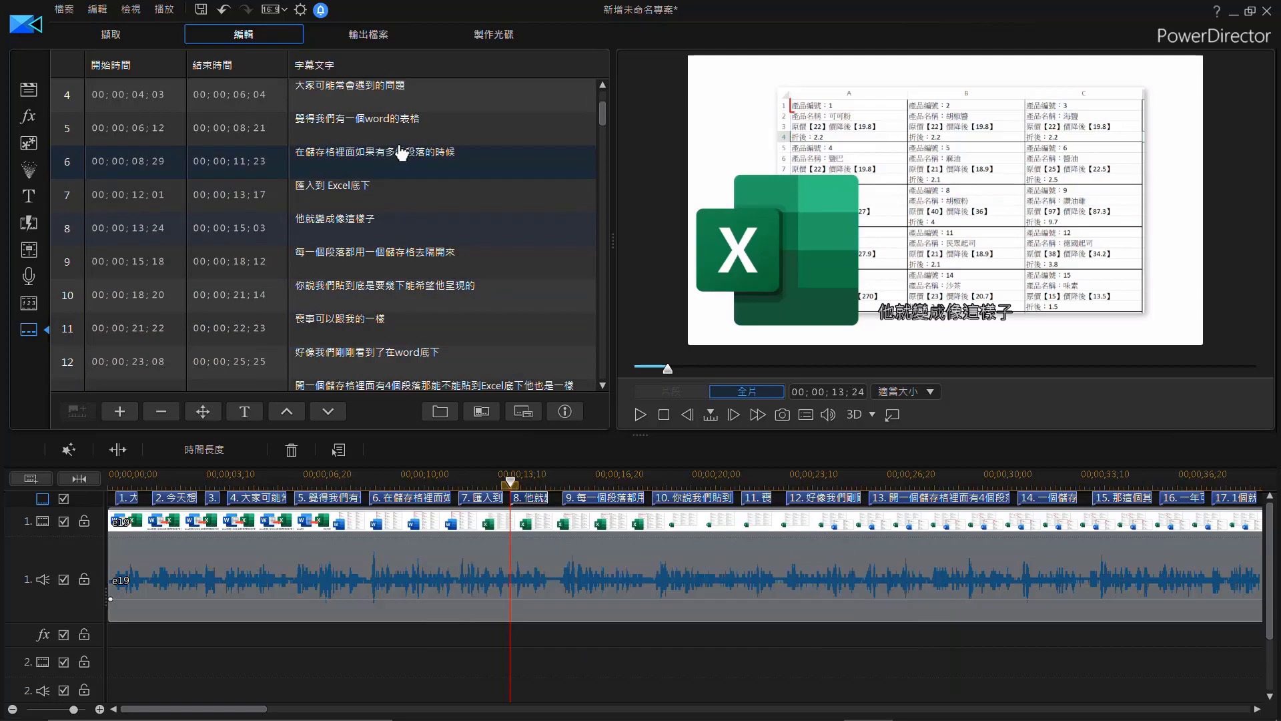
{"action": "scroll", "coordinate": [396, 149], "scroll_direction": "down", "scroll_amount": 1}
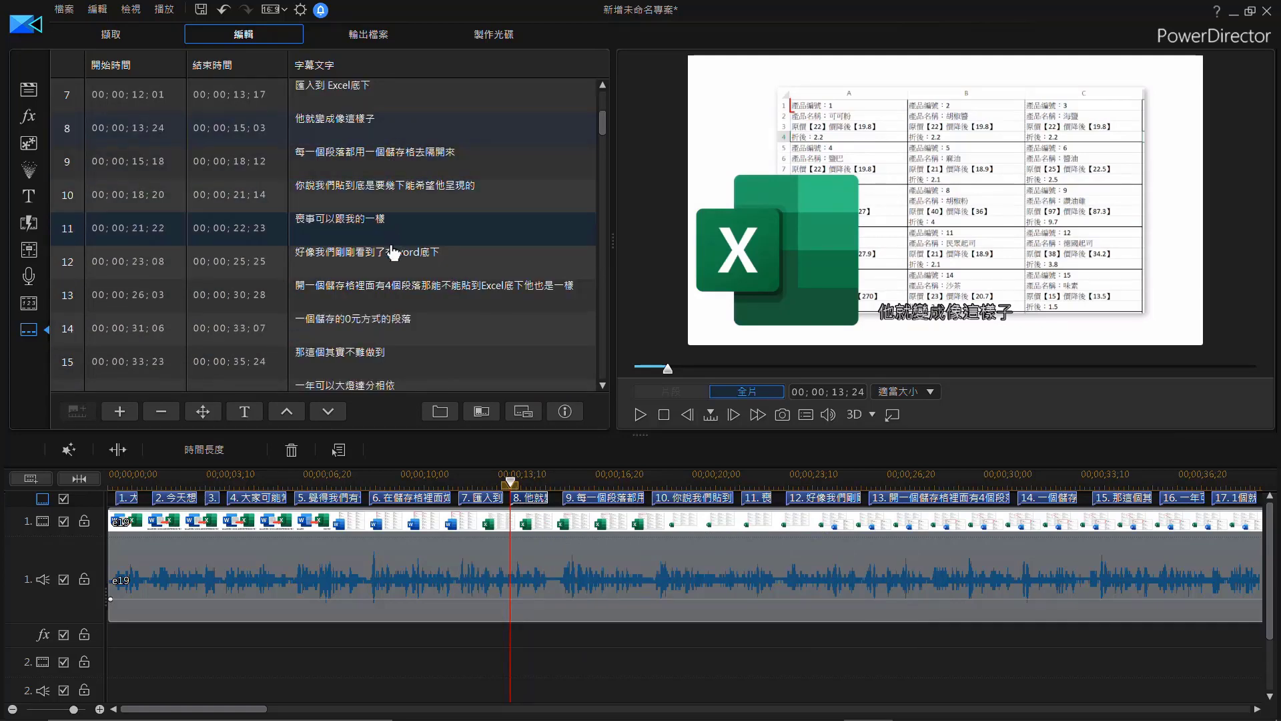
{"action": "scroll", "coordinate": [326, 234], "scroll_direction": "down", "scroll_amount": 1}
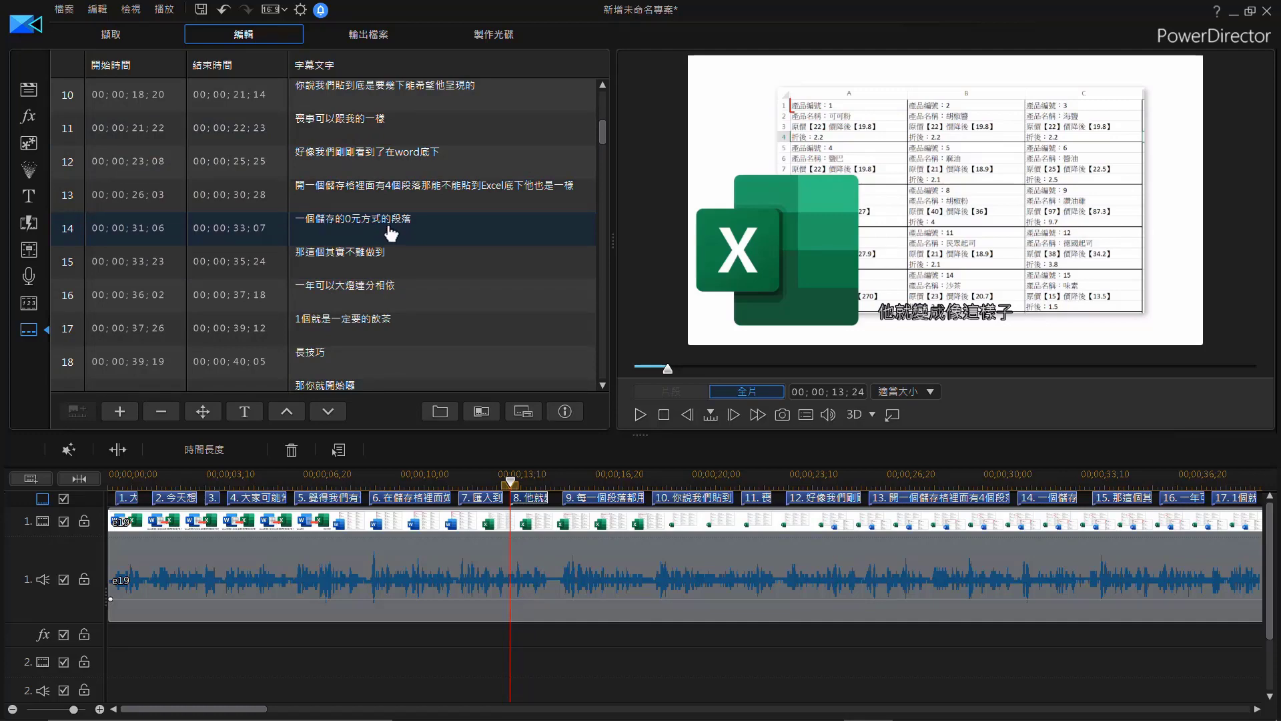
{"action": "scroll", "coordinate": [392, 233], "scroll_direction": "down", "scroll_amount": 4}
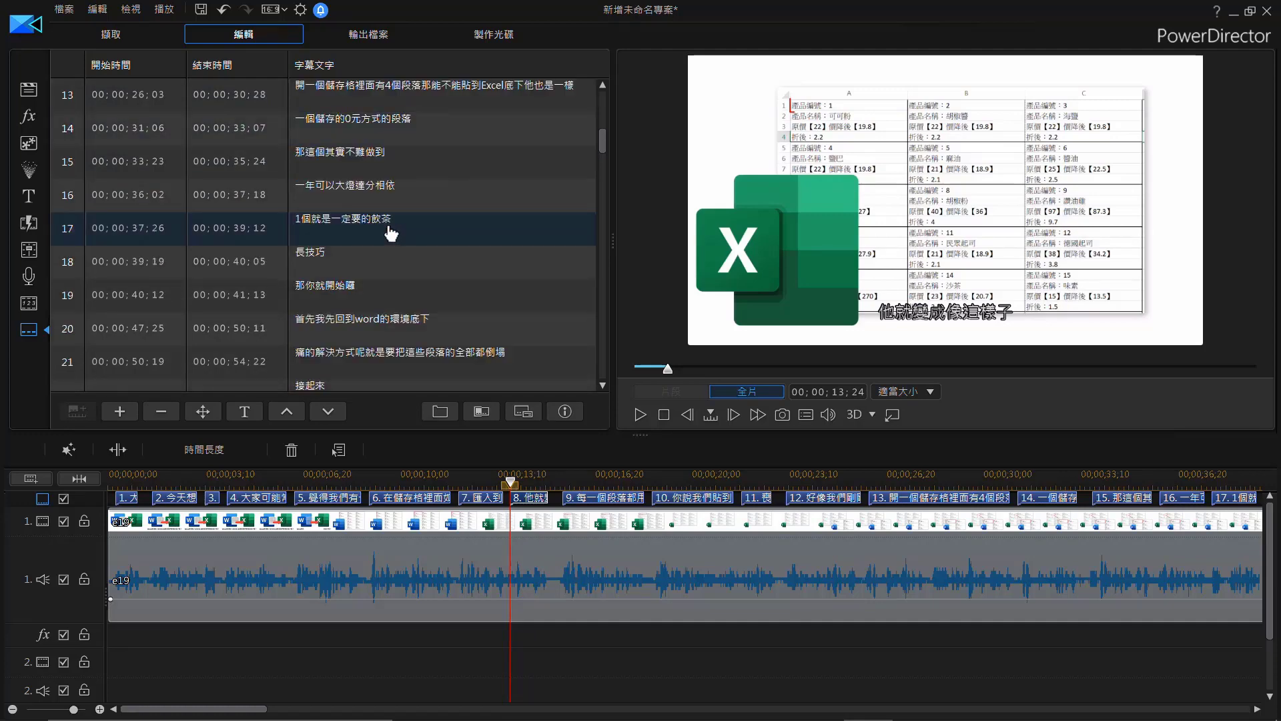
{"action": "scroll", "coordinate": [392, 233], "scroll_direction": "down", "scroll_amount": 2}
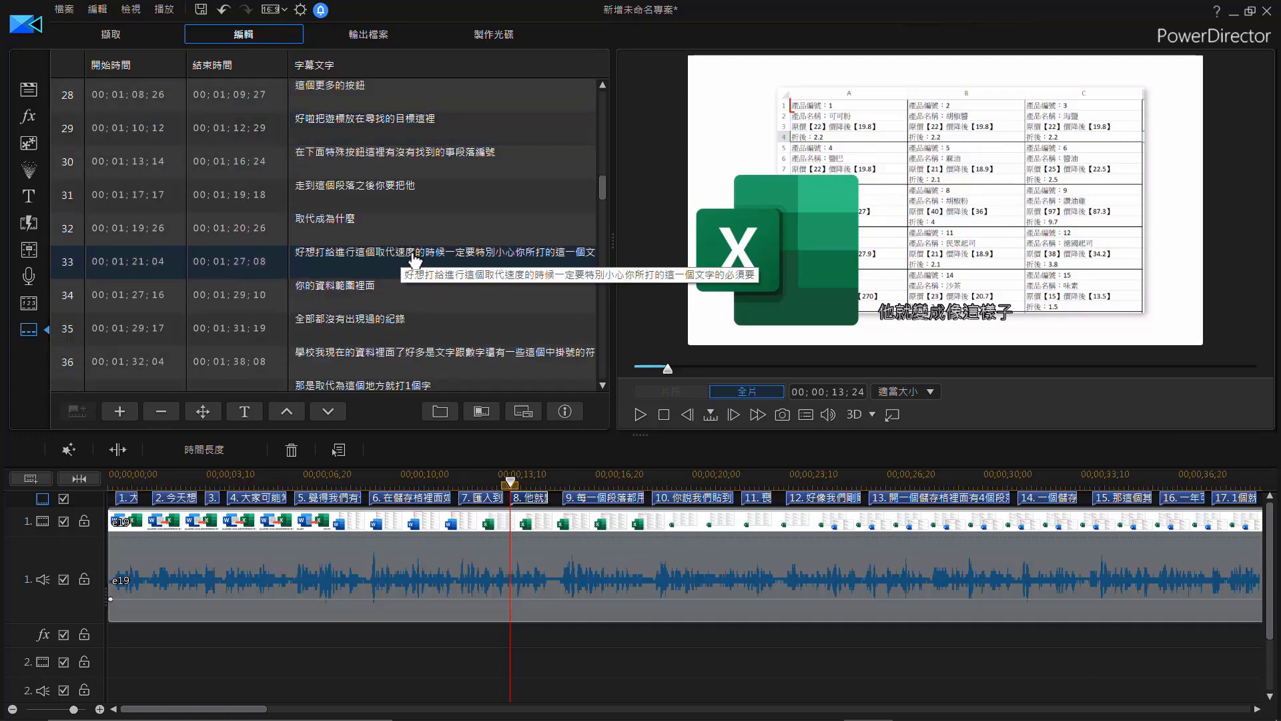
{"action": "left_click", "coordinate": [341, 266]}
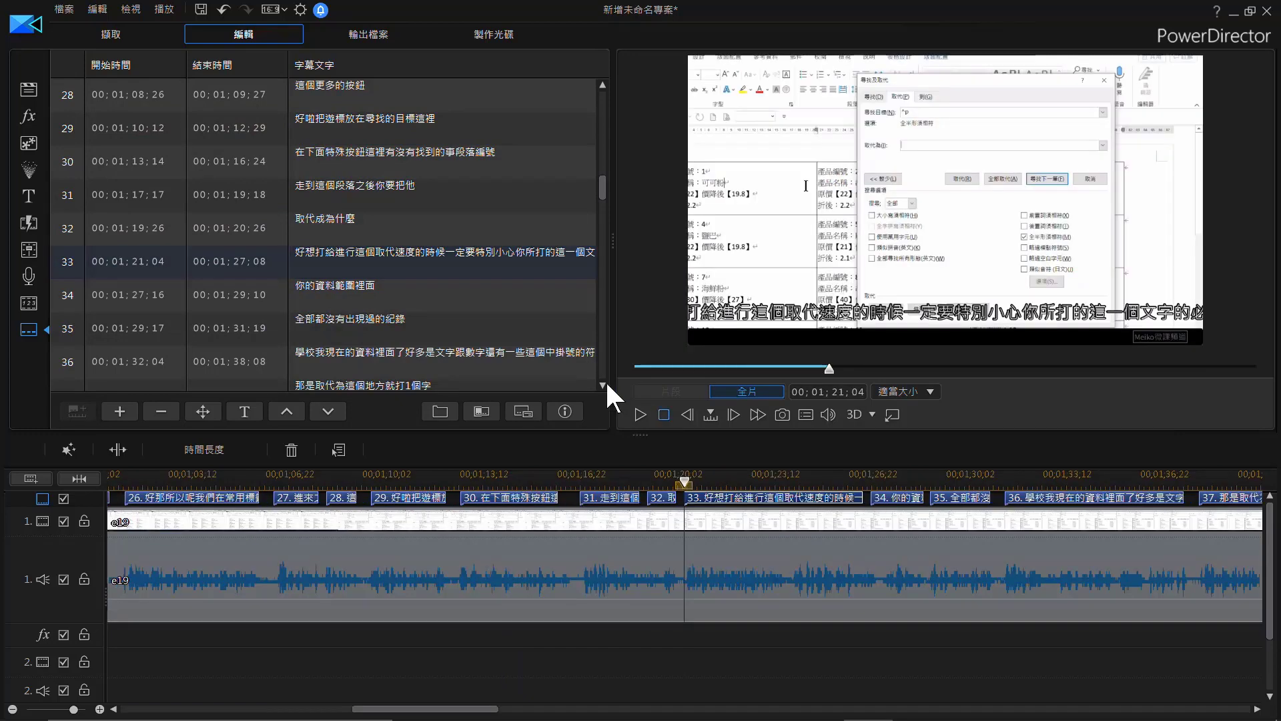
{"action": "left_click", "coordinate": [639, 415]}
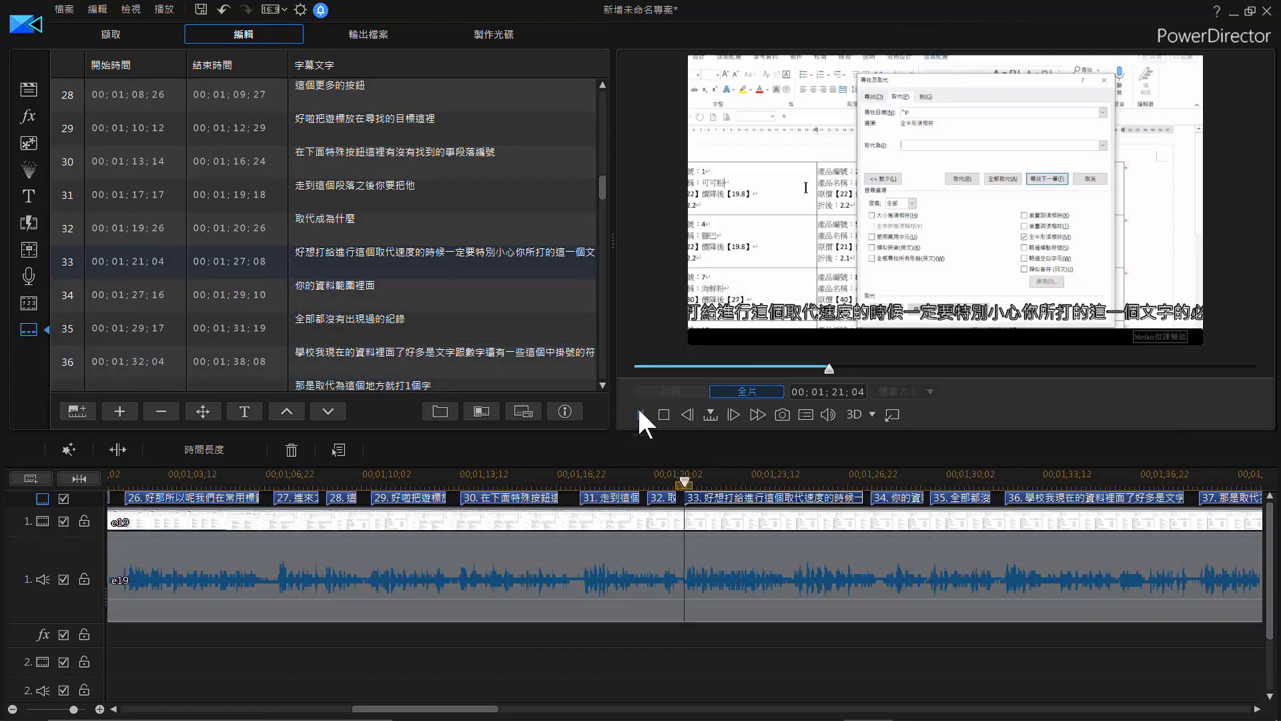
{"action": "left_click", "coordinate": [640, 415]}
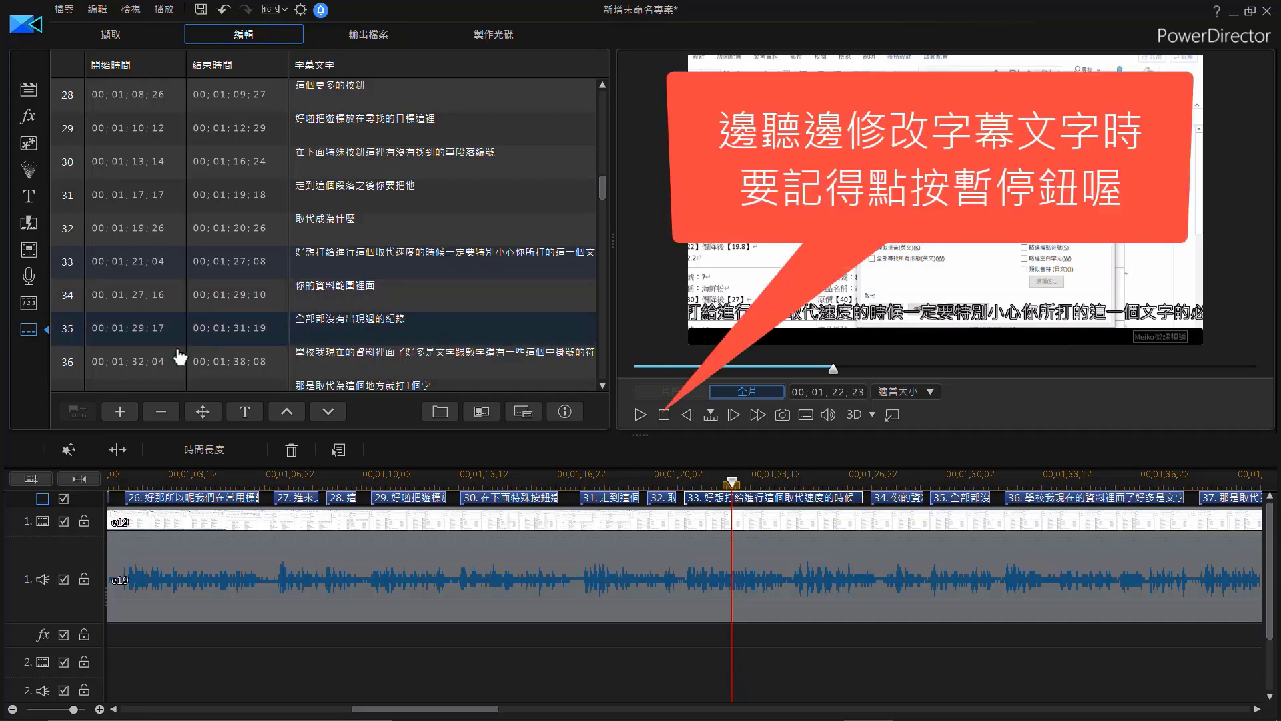
{"action": "left_click", "coordinate": [116, 413]}
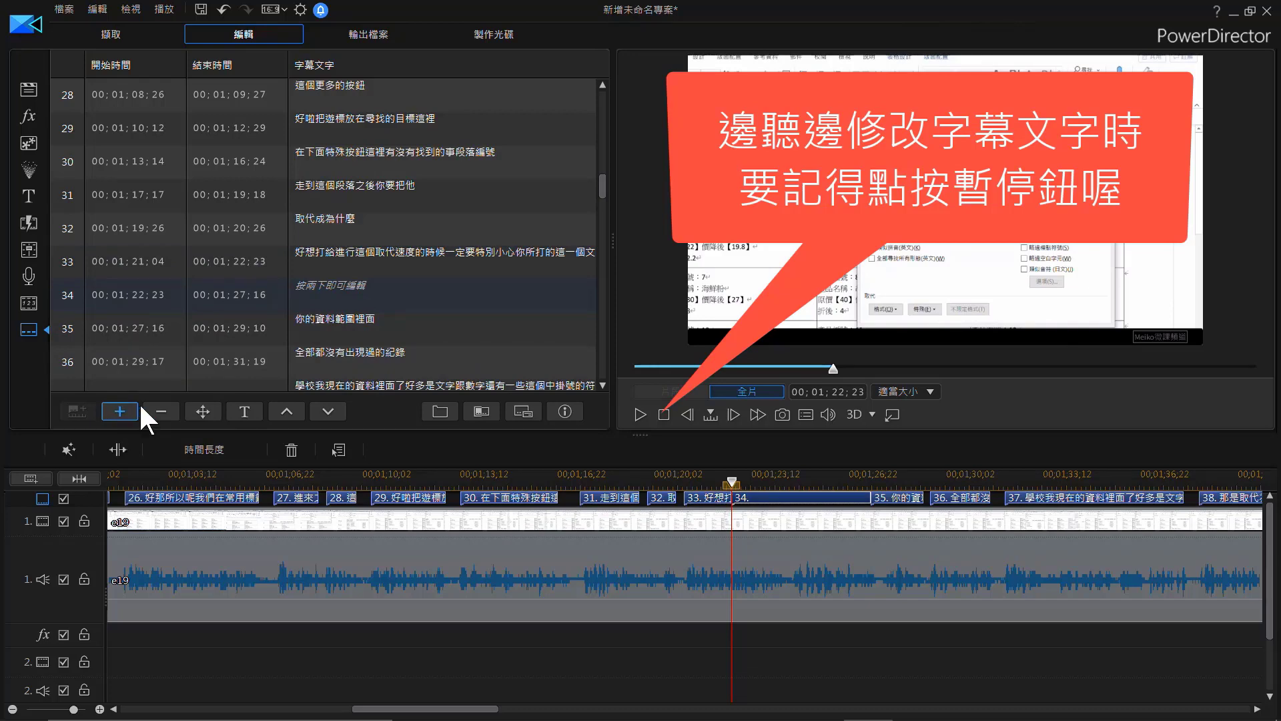
Step: Move the text 一定要特別小心你所打的這一個文字的必須要 from the end of subtitle 33 into the empty subtitle 34
{"action": "double_click", "coordinate": [439, 256]}
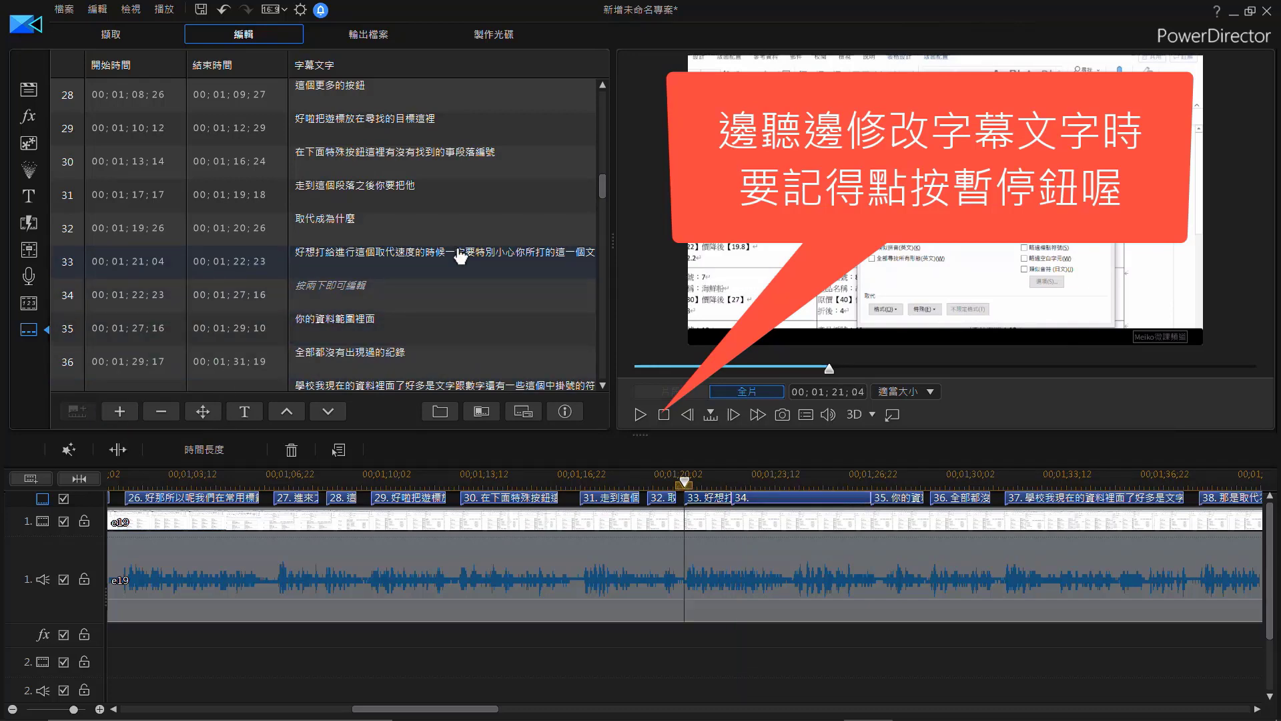
{"action": "left_click_drag", "start_coordinate": [439, 257], "coordinate": [487, 270]}
{"action": "key", "text": "ctrl+x"}
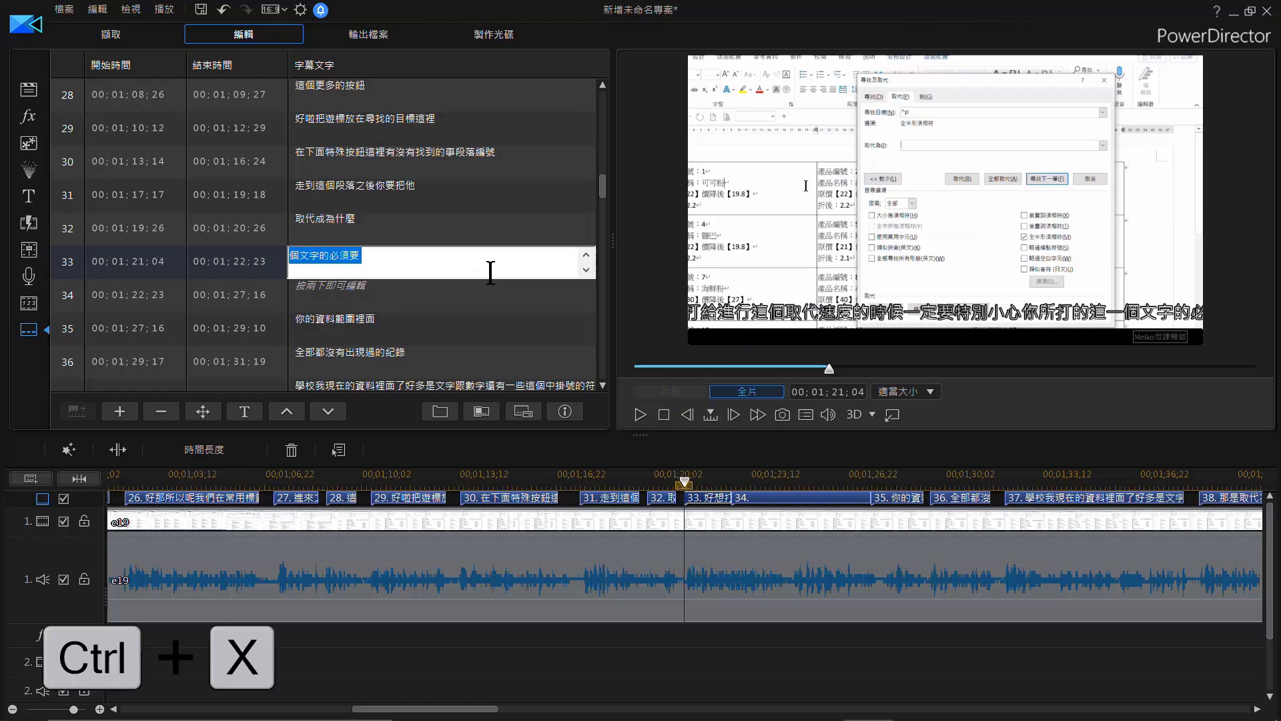
{"action": "double_click", "coordinate": [333, 304]}
{"action": "key", "text": "ctrl+v"}
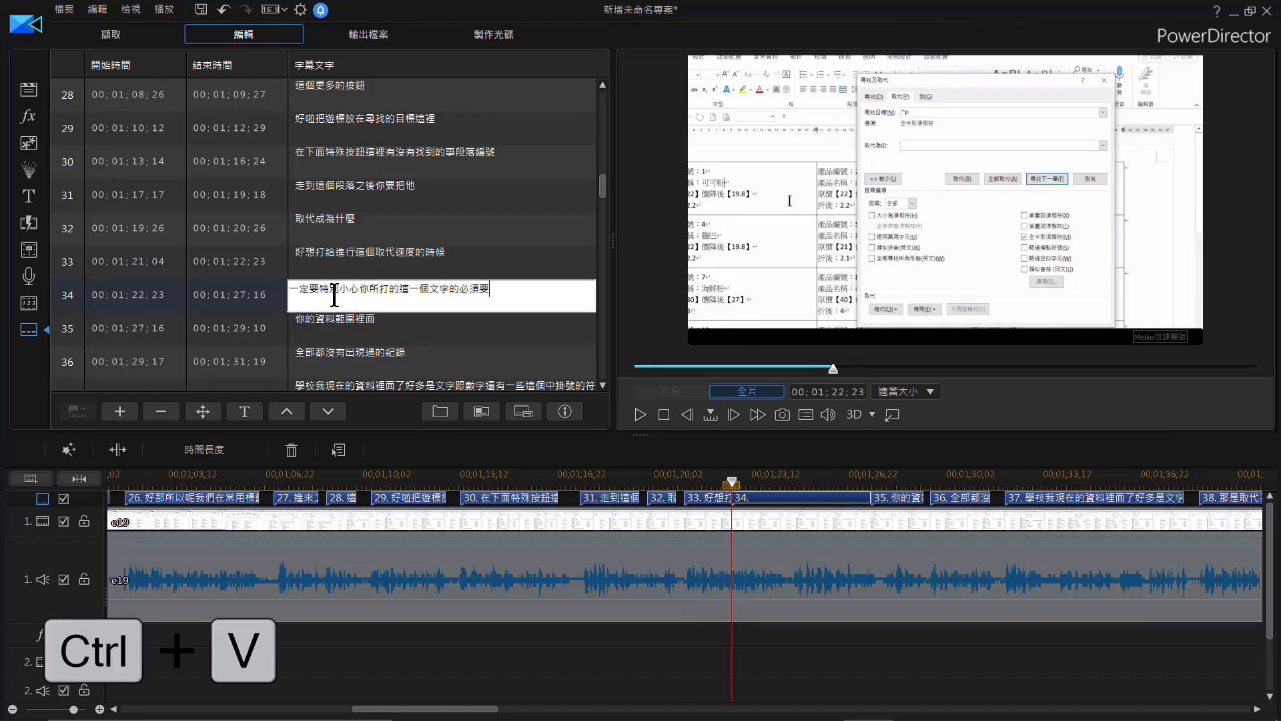
{"action": "left_click", "coordinate": [371, 323]}
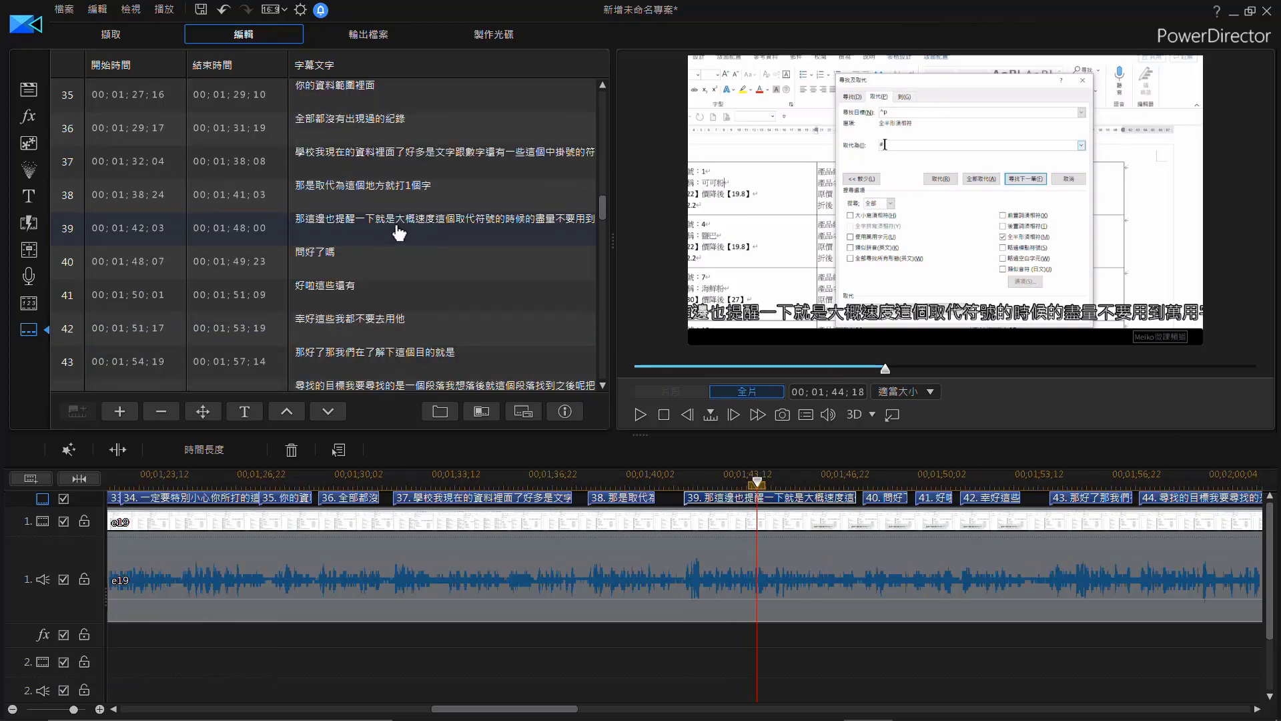
Step: Replace the misrecognised words 大概速度 in subtitle 39 with 進行
{"action": "double_click", "coordinate": [399, 230]}
{"action": "left_click_drag", "start_coordinate": [390, 222], "coordinate": [429, 222]}
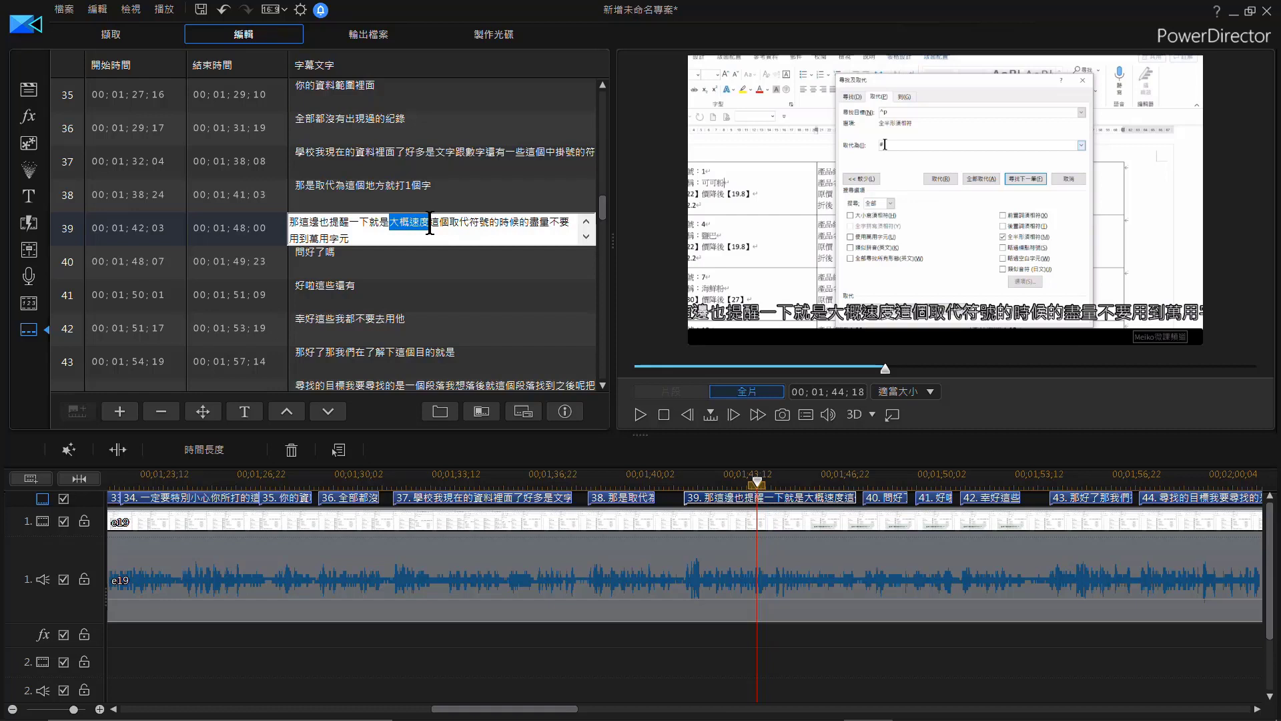
{"action": "key", "text": "BackSpace"}
{"action": "type", "text": "進行"}
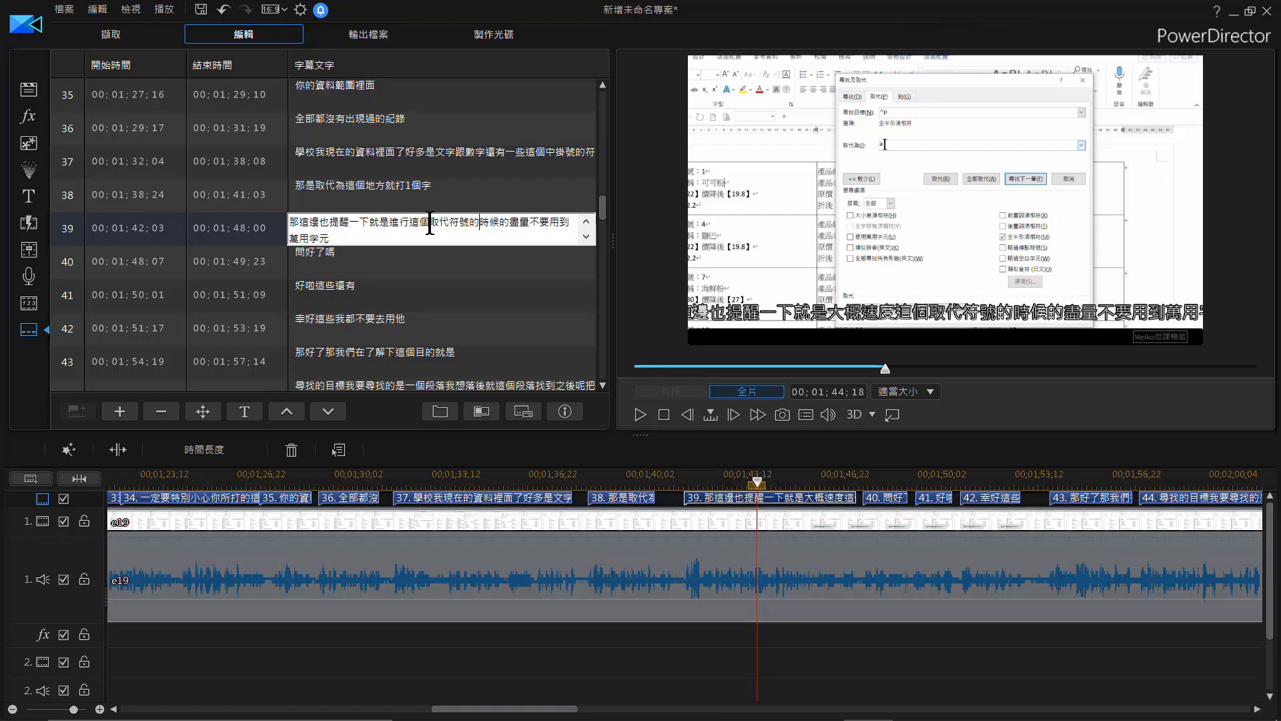
{"action": "scroll", "coordinate": [477, 237], "scroll_direction": "down", "scroll_amount": 1}
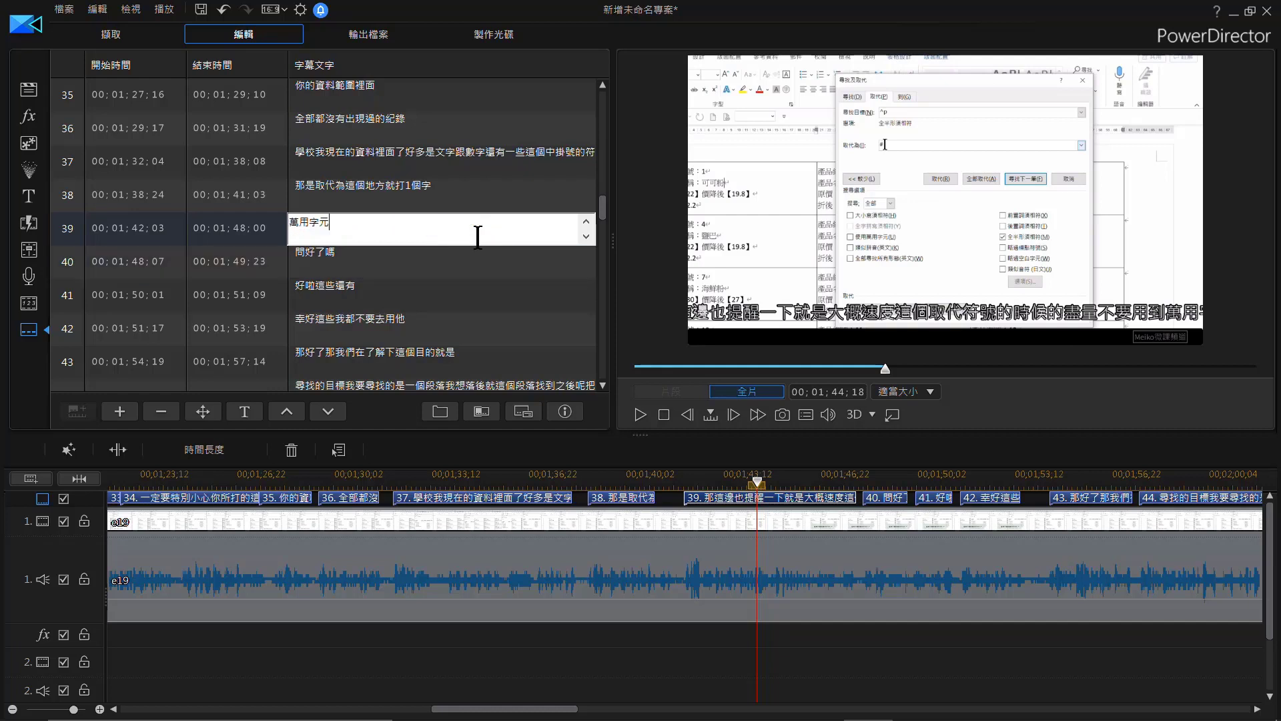
Step: Split subtitle 39 at 00;01;44;18 and move its ending into the new subtitle 40, trimmed to 盡量不要用到萬用字元
{"action": "left_click", "coordinate": [120, 411]}
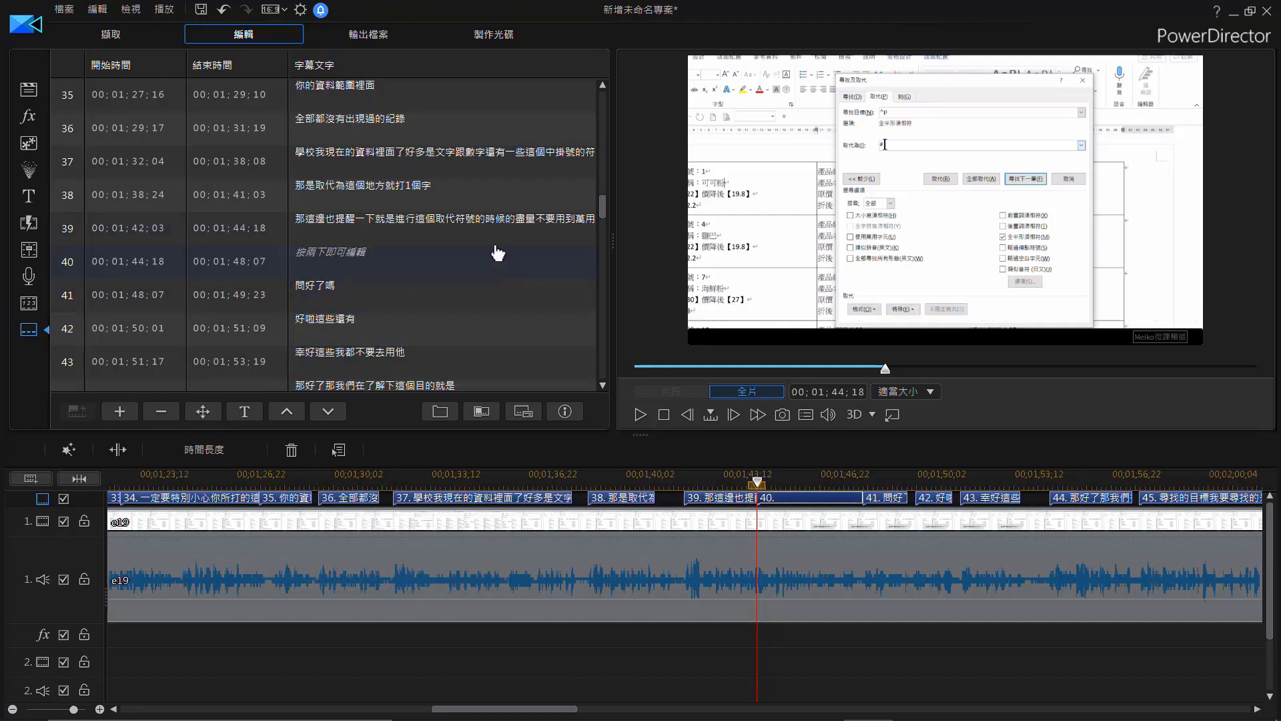
{"action": "double_click", "coordinate": [491, 223]}
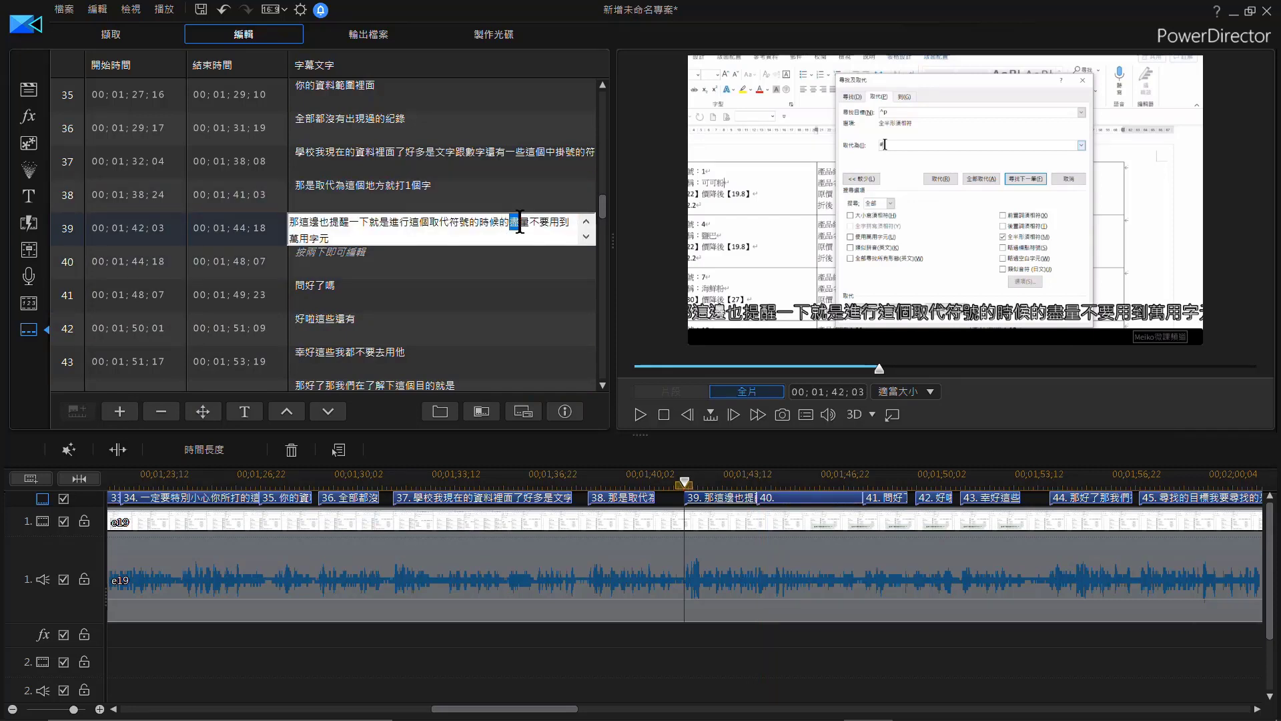
{"action": "left_click_drag", "start_coordinate": [500, 222], "coordinate": [560, 243]}
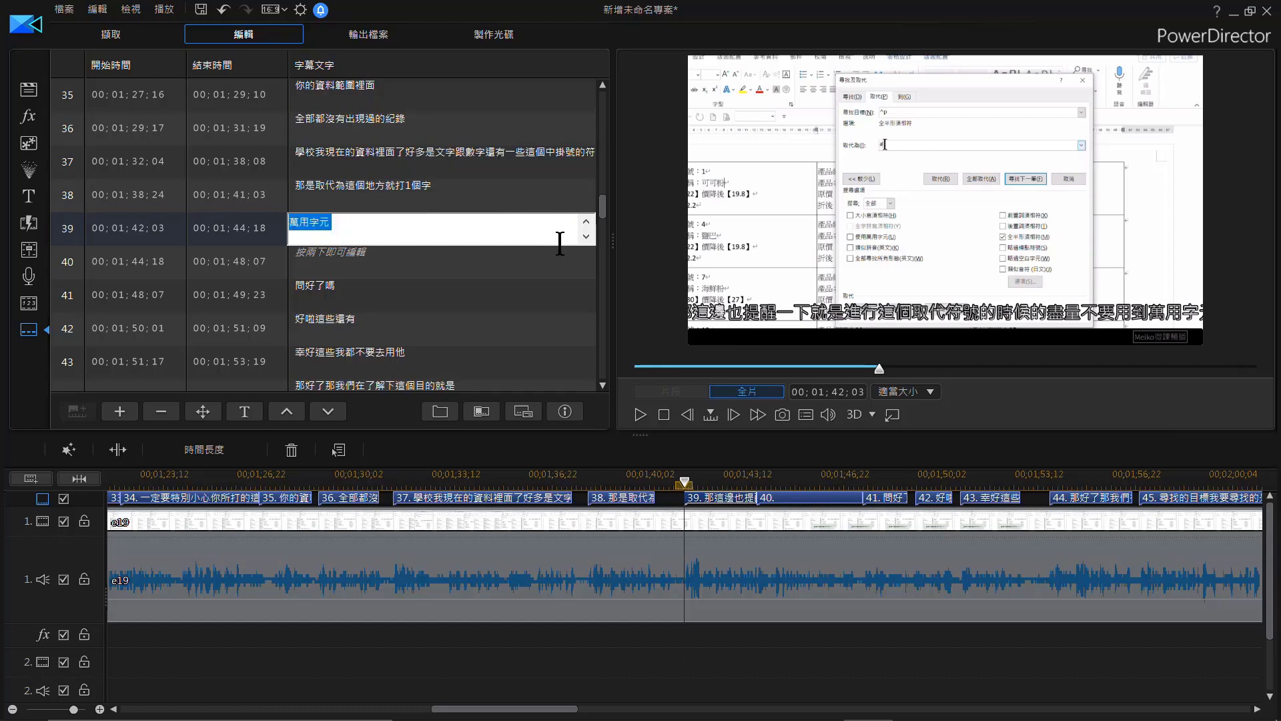
{"action": "key", "text": "ctrl+x"}
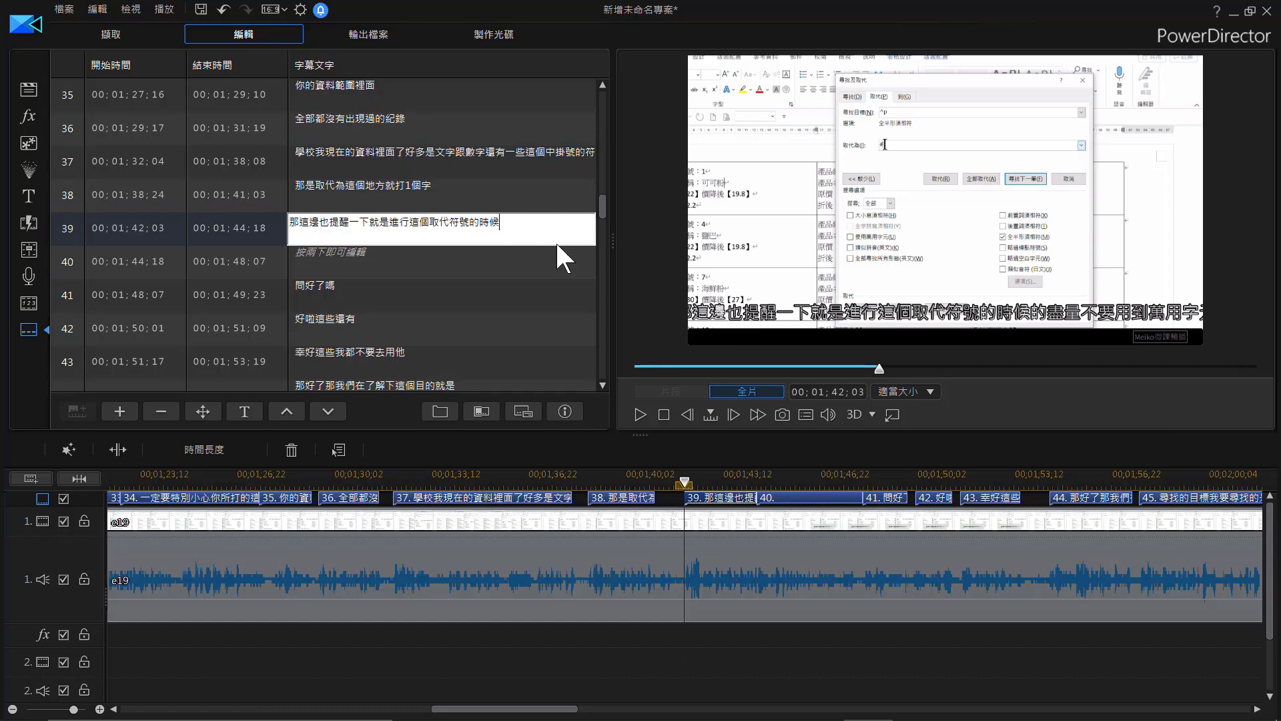
{"action": "double_click", "coordinate": [342, 269]}
{"action": "key", "text": "ctrl+v"}
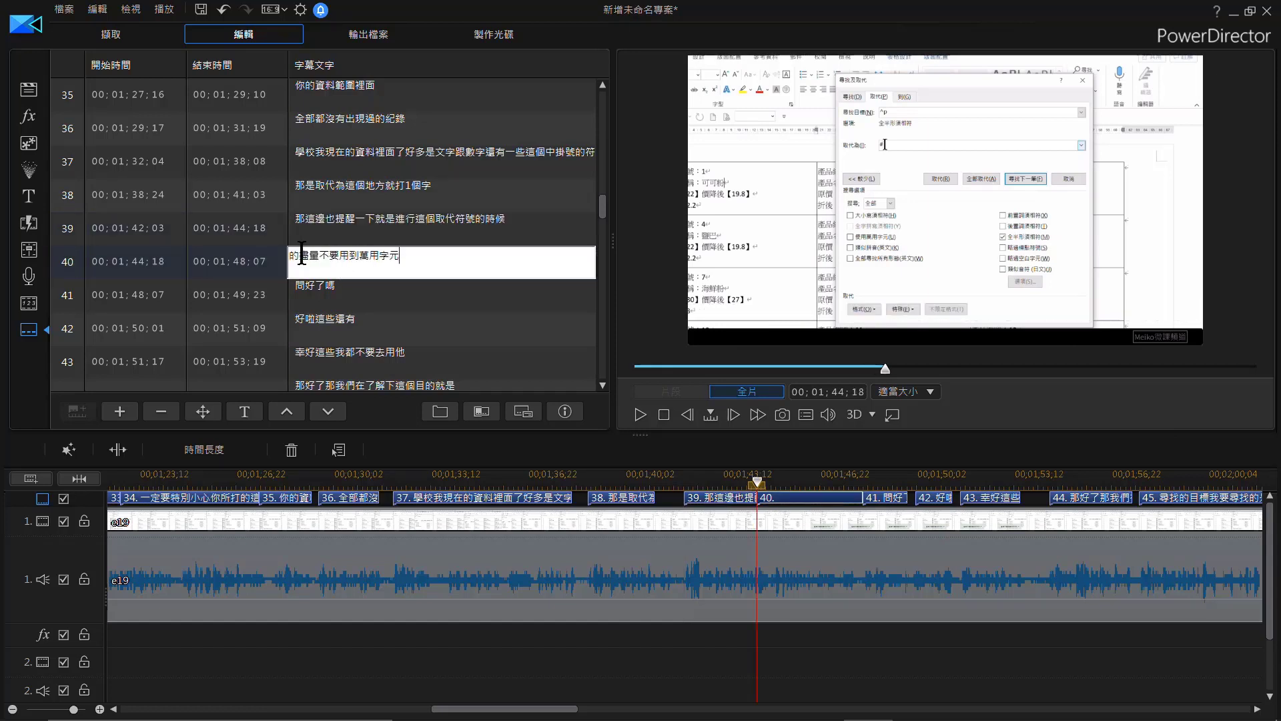
{"action": "key", "text": "BackSpace"}
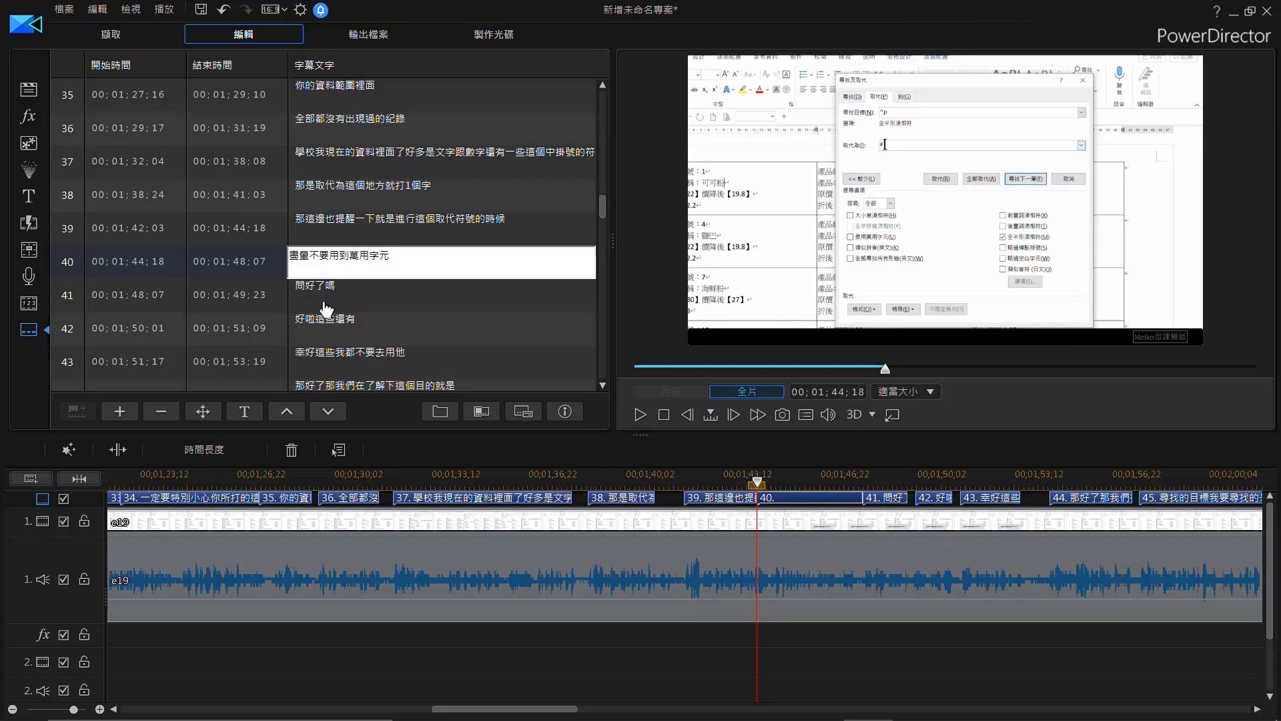
{"action": "key", "text": "Return"}
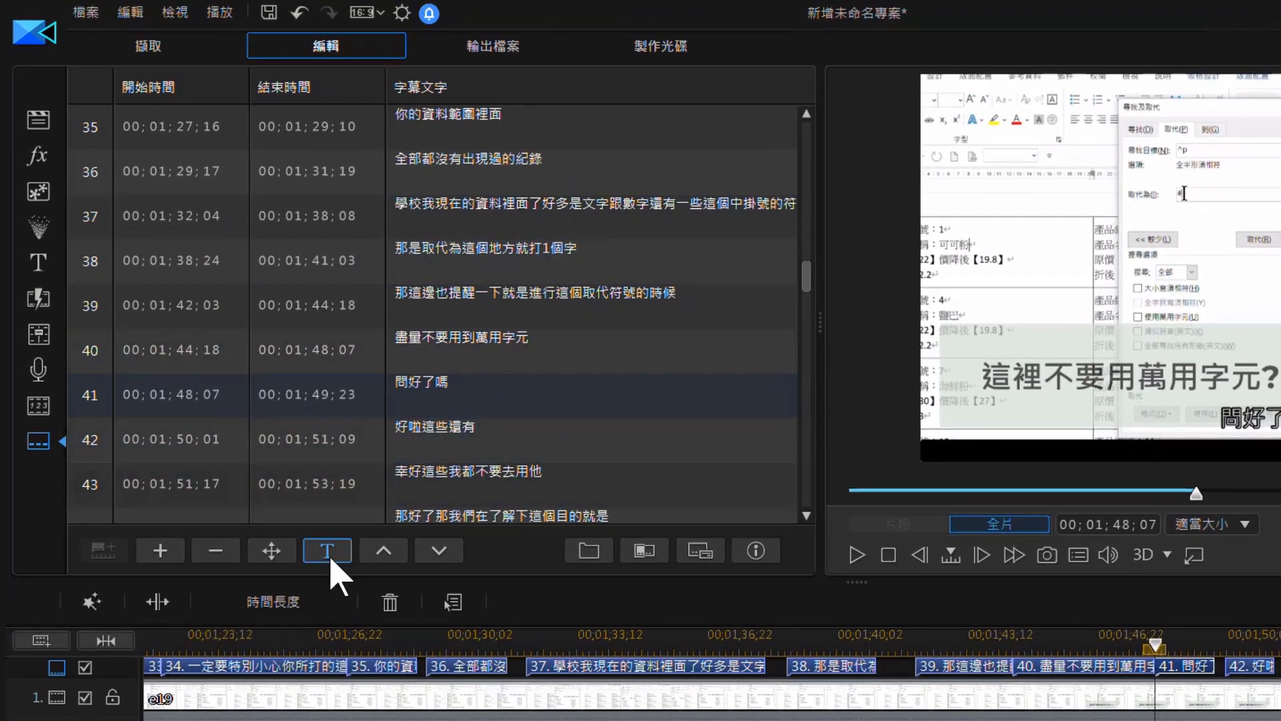
Step: Set the character format of subtitle 41 to font 微軟正黑體, style 粗體 and size 14
{"action": "left_click", "coordinate": [329, 553]}
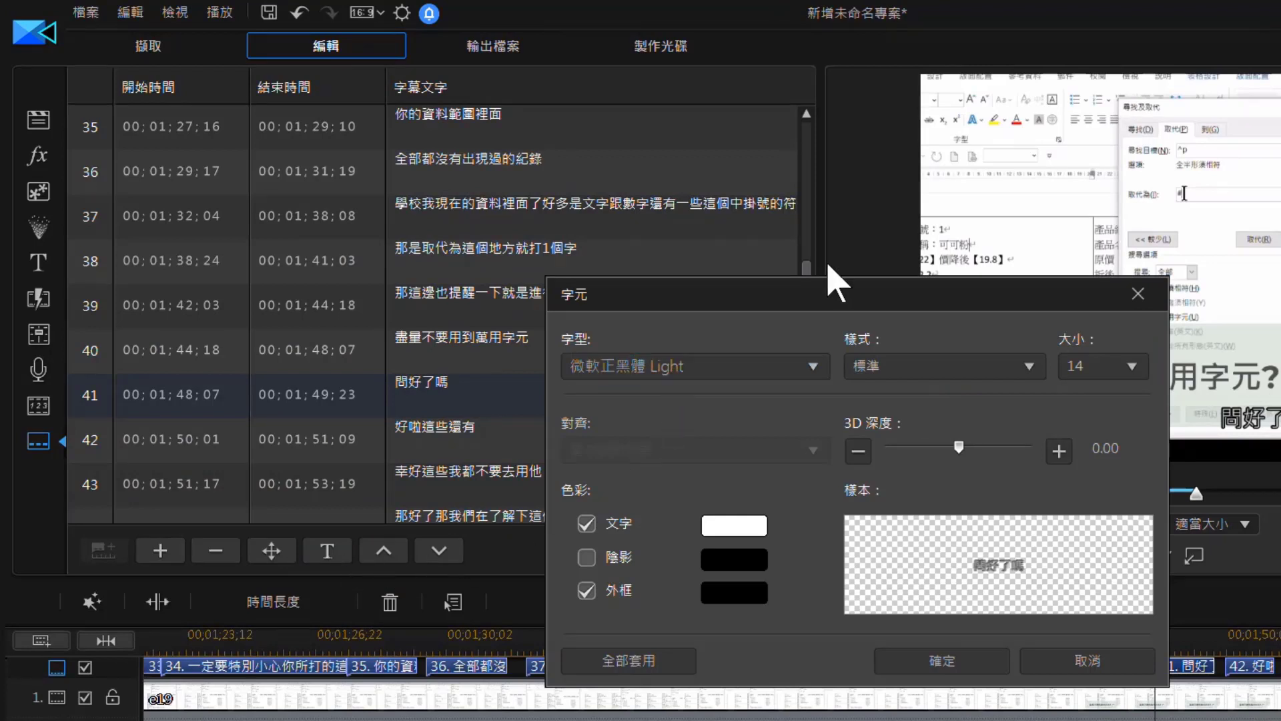
{"action": "left_click_drag", "start_coordinate": [792, 299], "coordinate": [568, 279]}
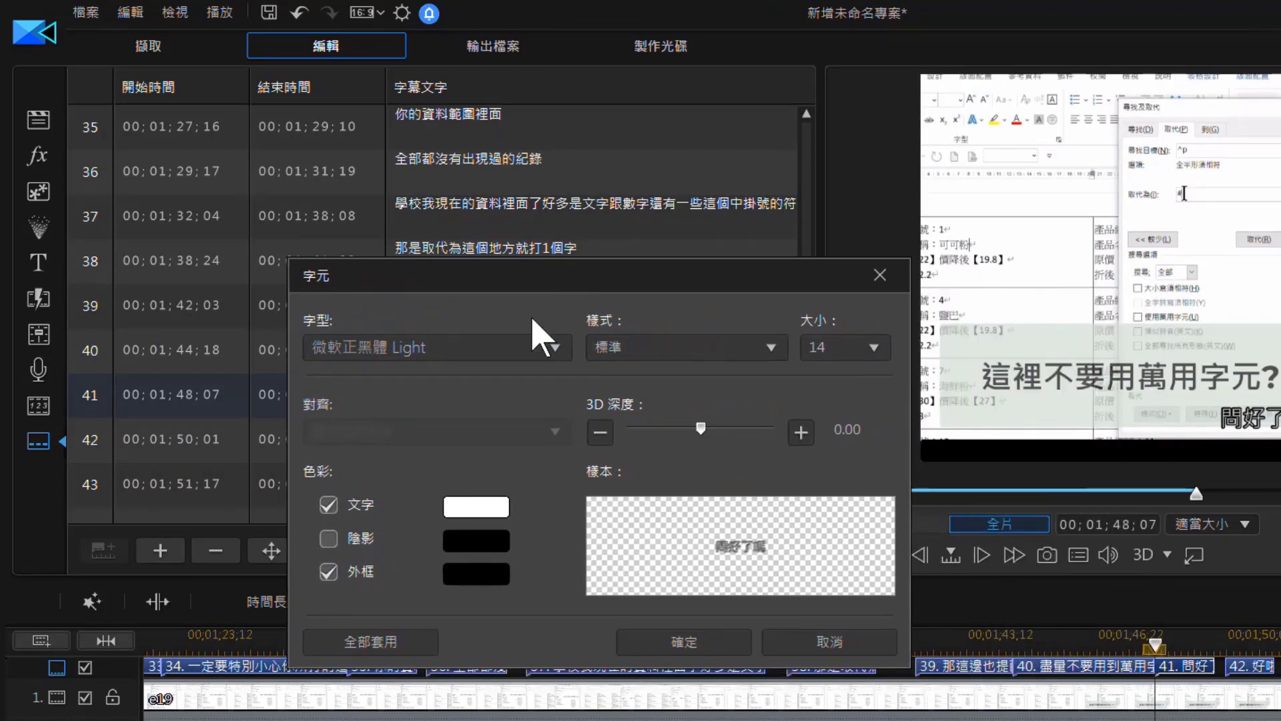
{"action": "left_click", "coordinate": [507, 349]}
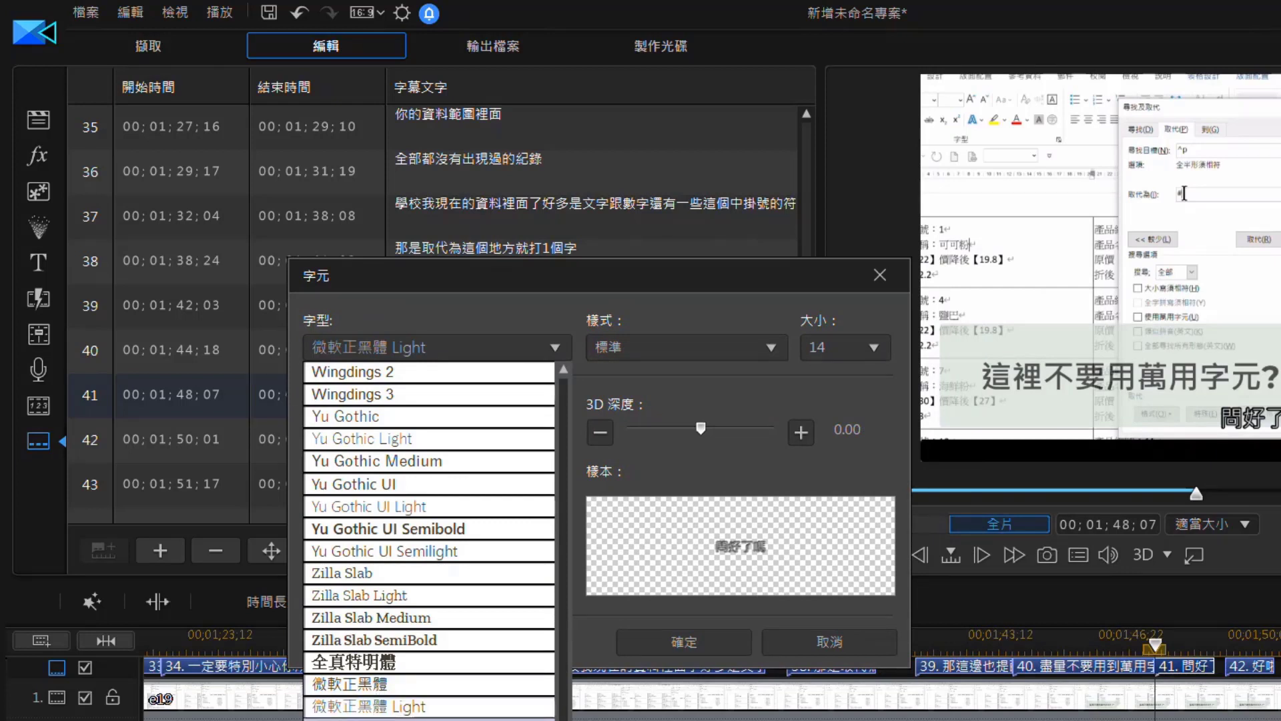
{"action": "left_click", "coordinate": [379, 684]}
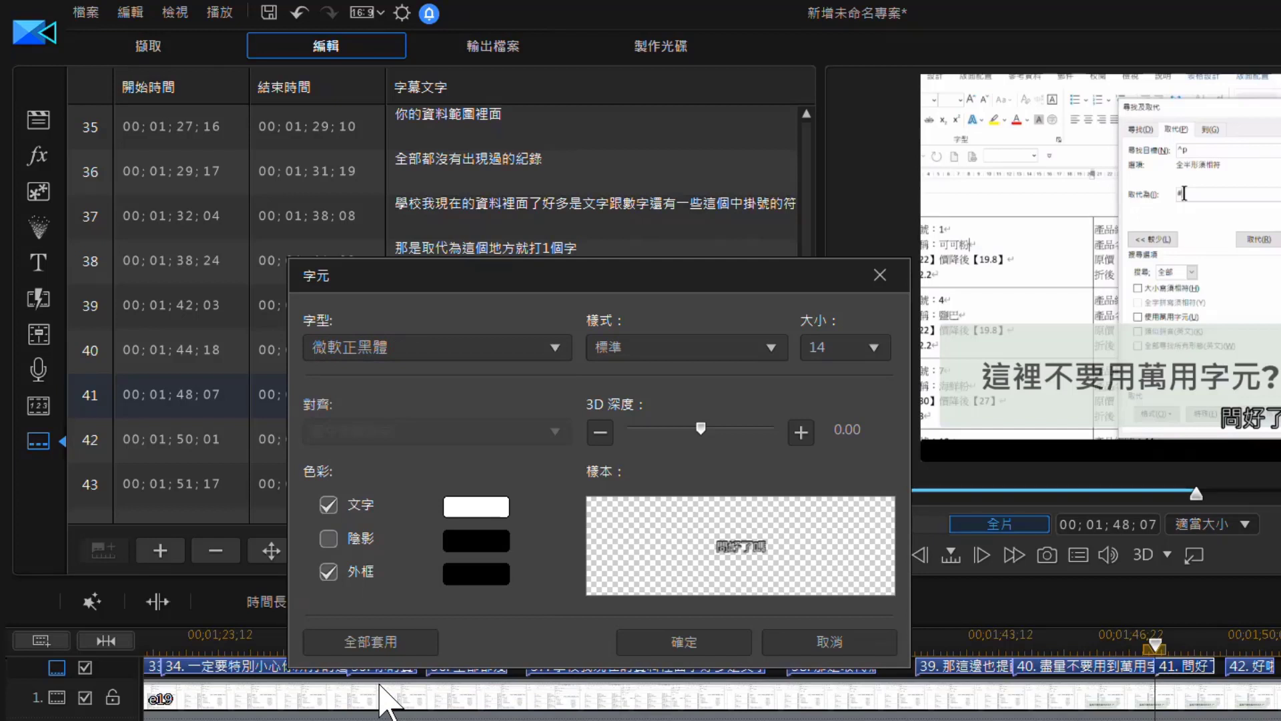
{"action": "left_click", "coordinate": [692, 349]}
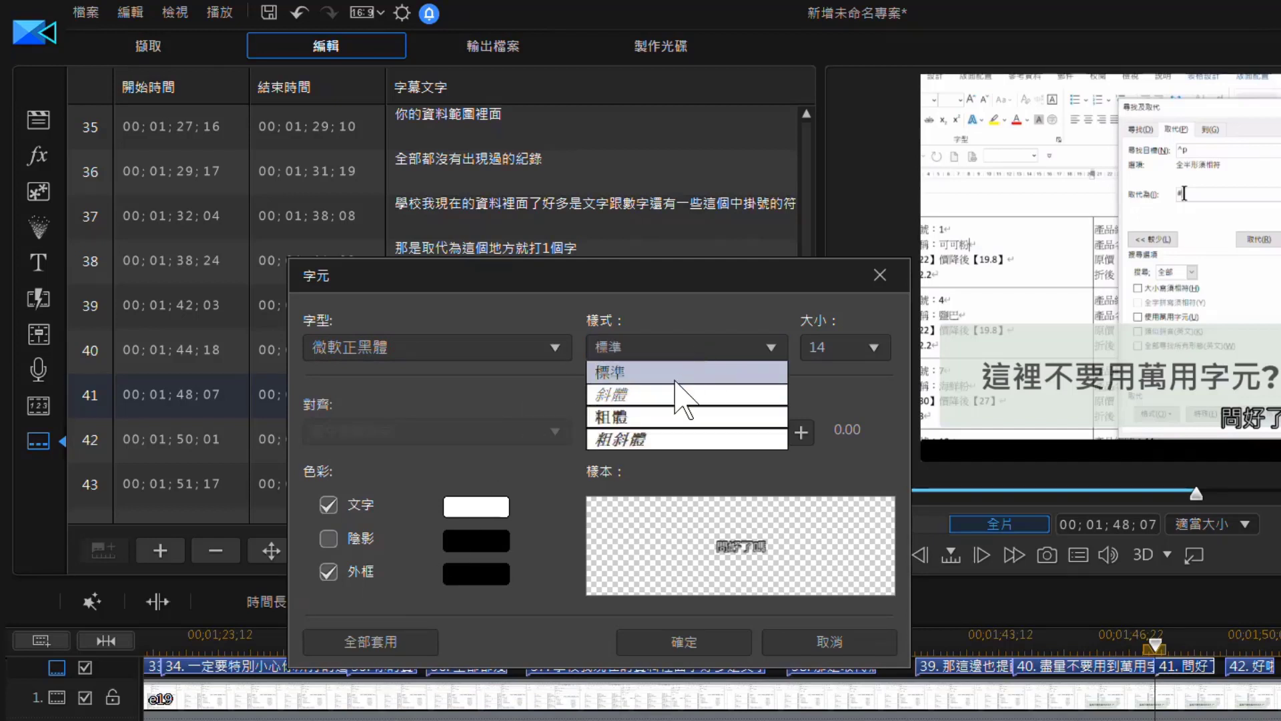
{"action": "left_click", "coordinate": [644, 418]}
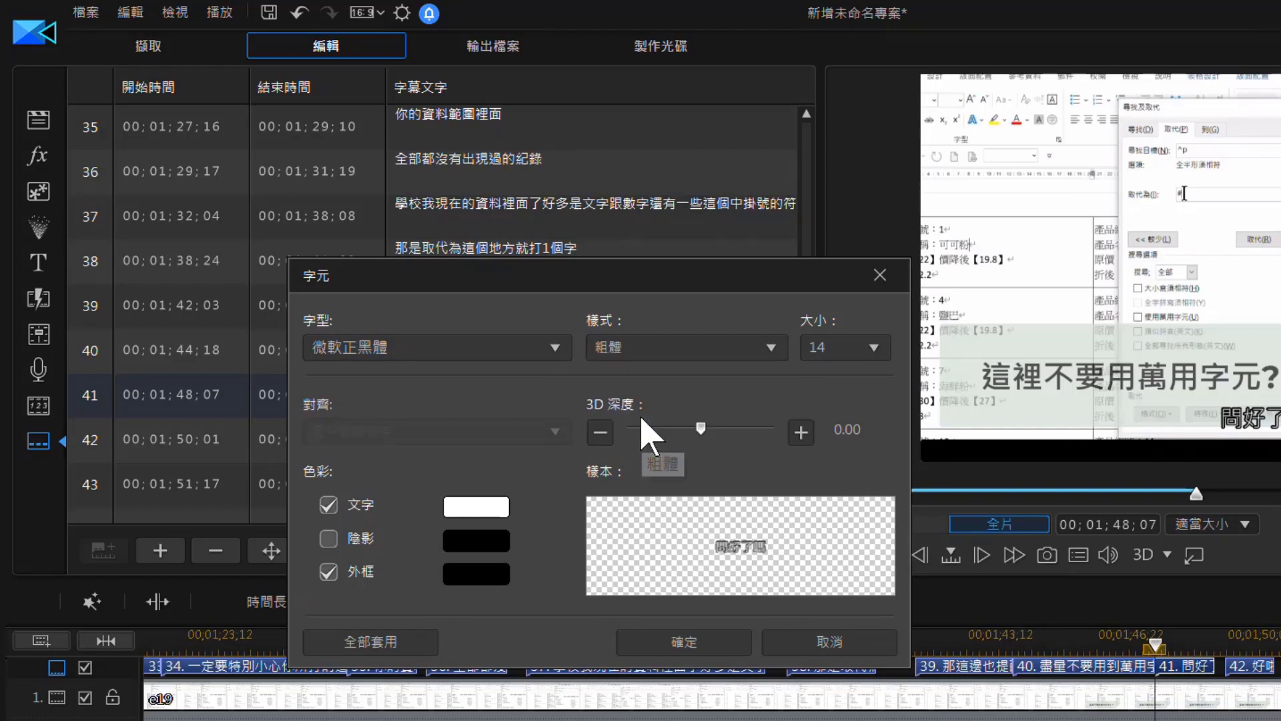
{"action": "left_click", "coordinate": [868, 348]}
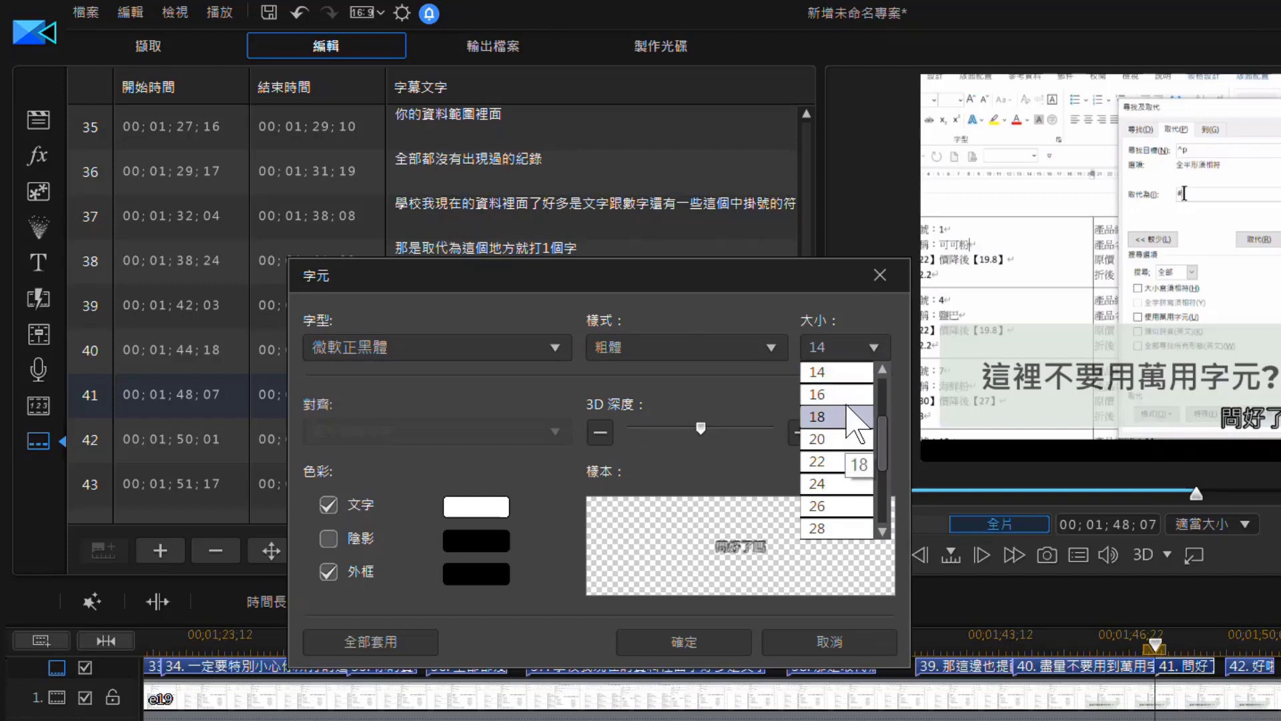
{"action": "left_click", "coordinate": [846, 371]}
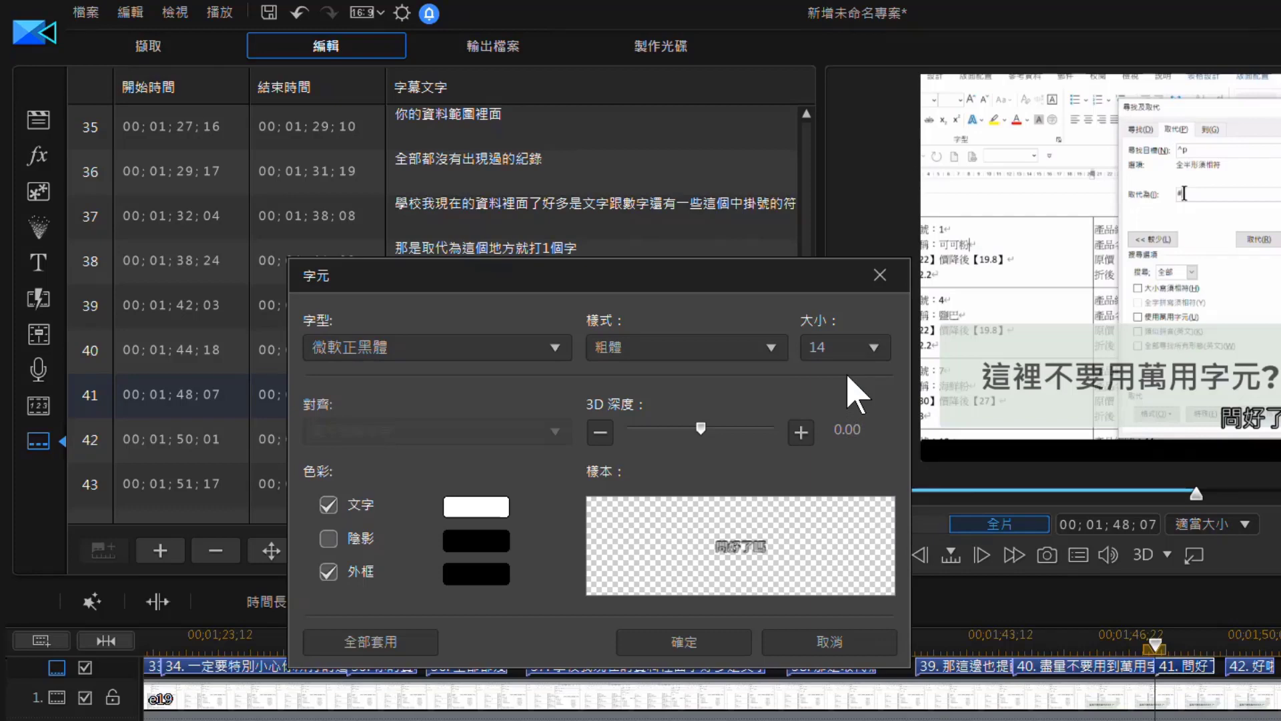
Step: Set the text colour to light yellow (255, 255, 128) and apply the character format to all subtitles
{"action": "left_click", "coordinate": [475, 514]}
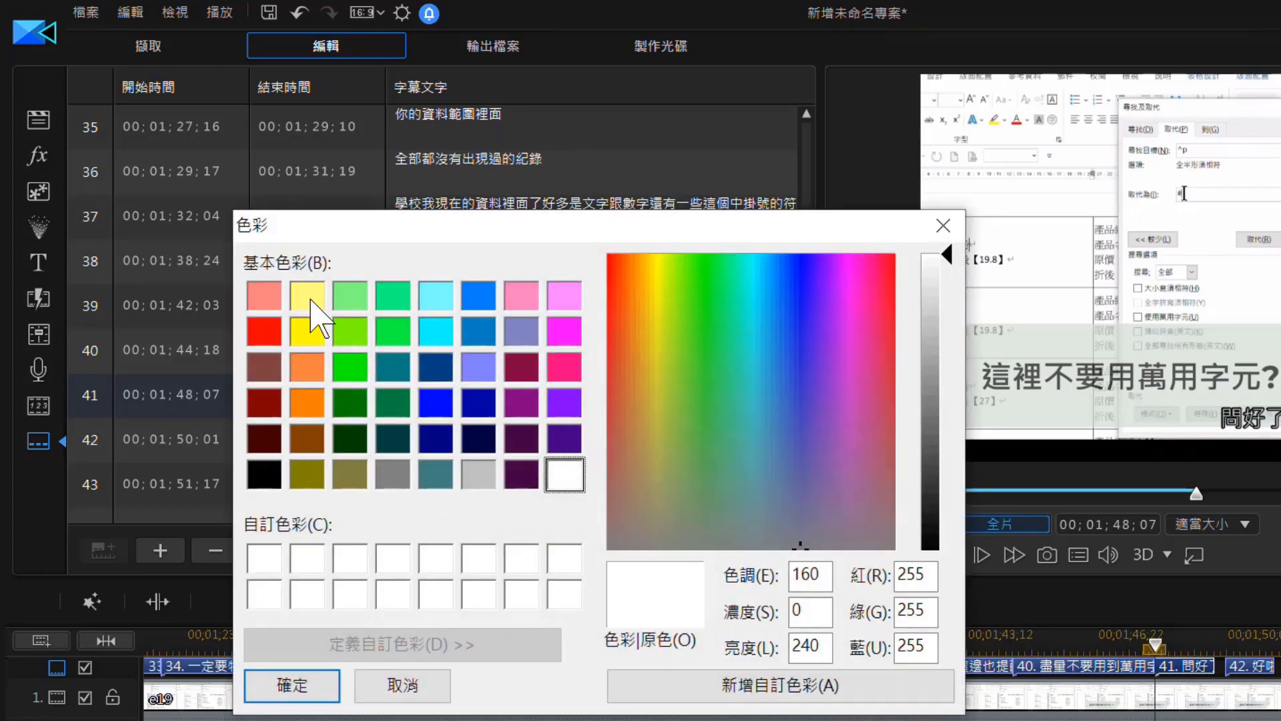
{"action": "left_click", "coordinate": [308, 298]}
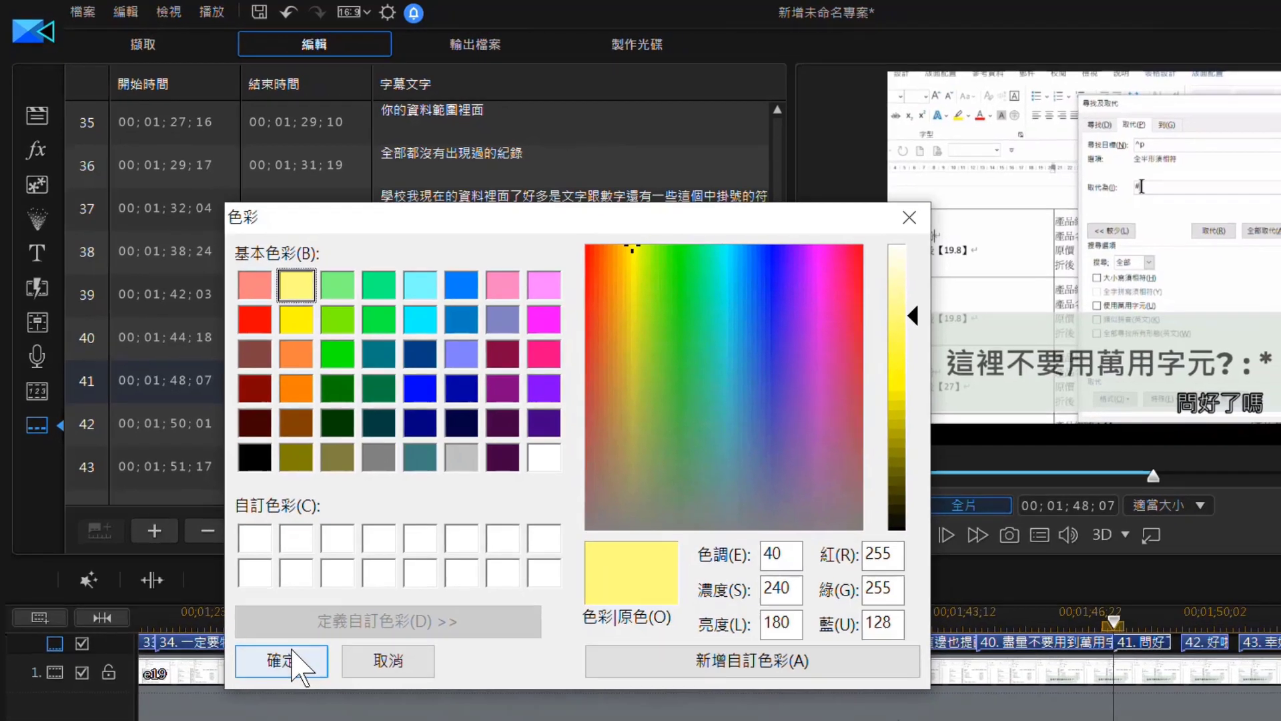
{"action": "left_click", "coordinate": [291, 685]}
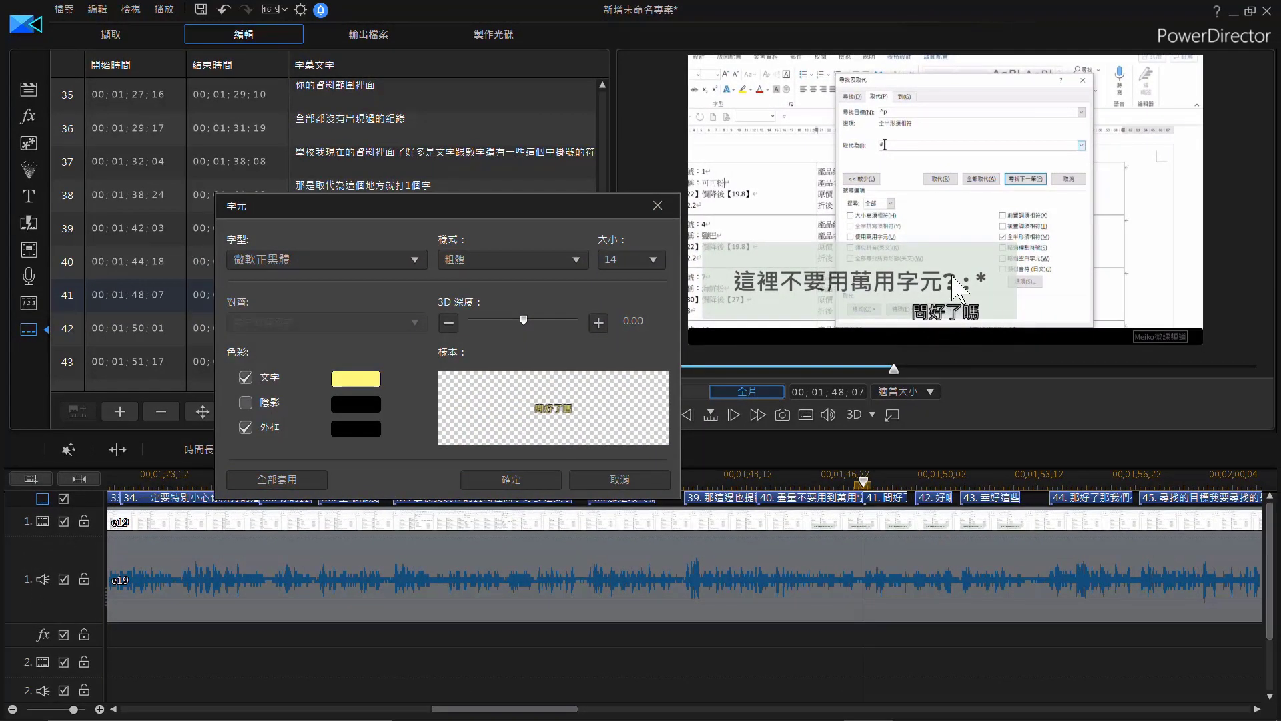
{"action": "left_click", "coordinate": [299, 479]}
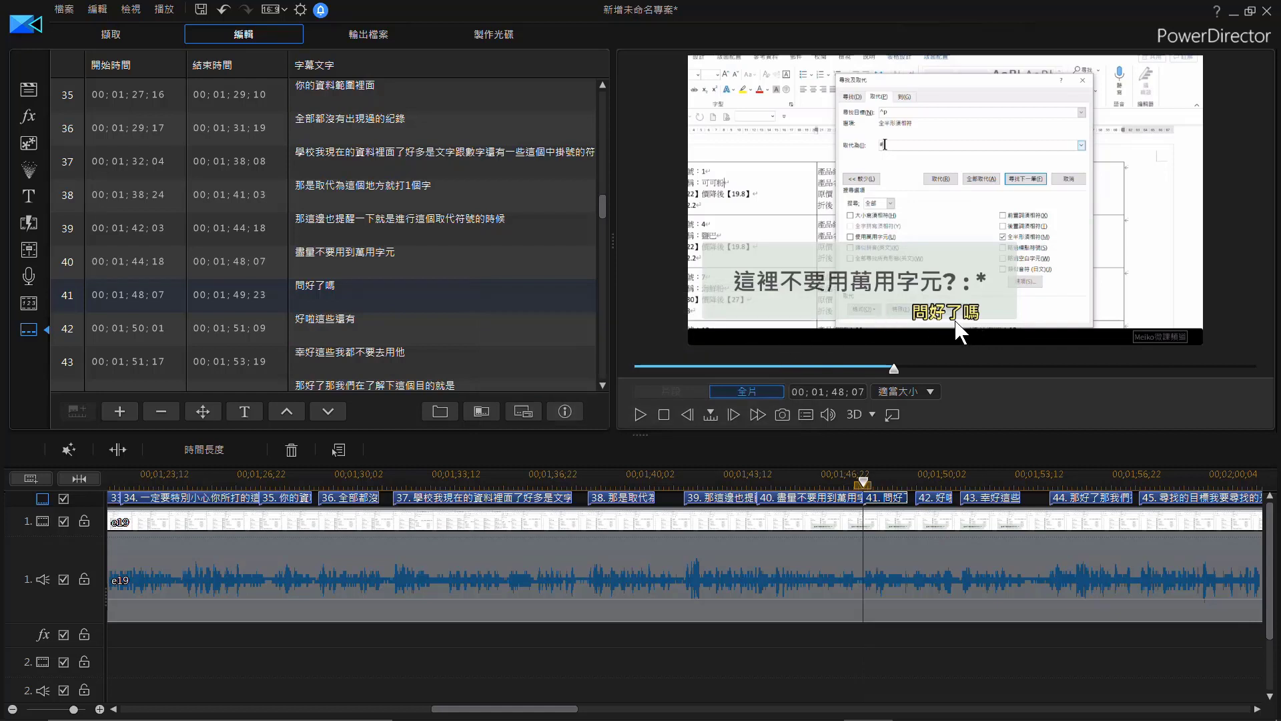
Step: Change the text colour of subtitle 41 to white, toggle its shadow on, and apply the format to all subtitles
{"action": "left_click", "coordinate": [238, 412]}
{"action": "left_click_drag", "start_coordinate": [608, 222], "coordinate": [495, 246]}
{"action": "left_click", "coordinate": [438, 404]}
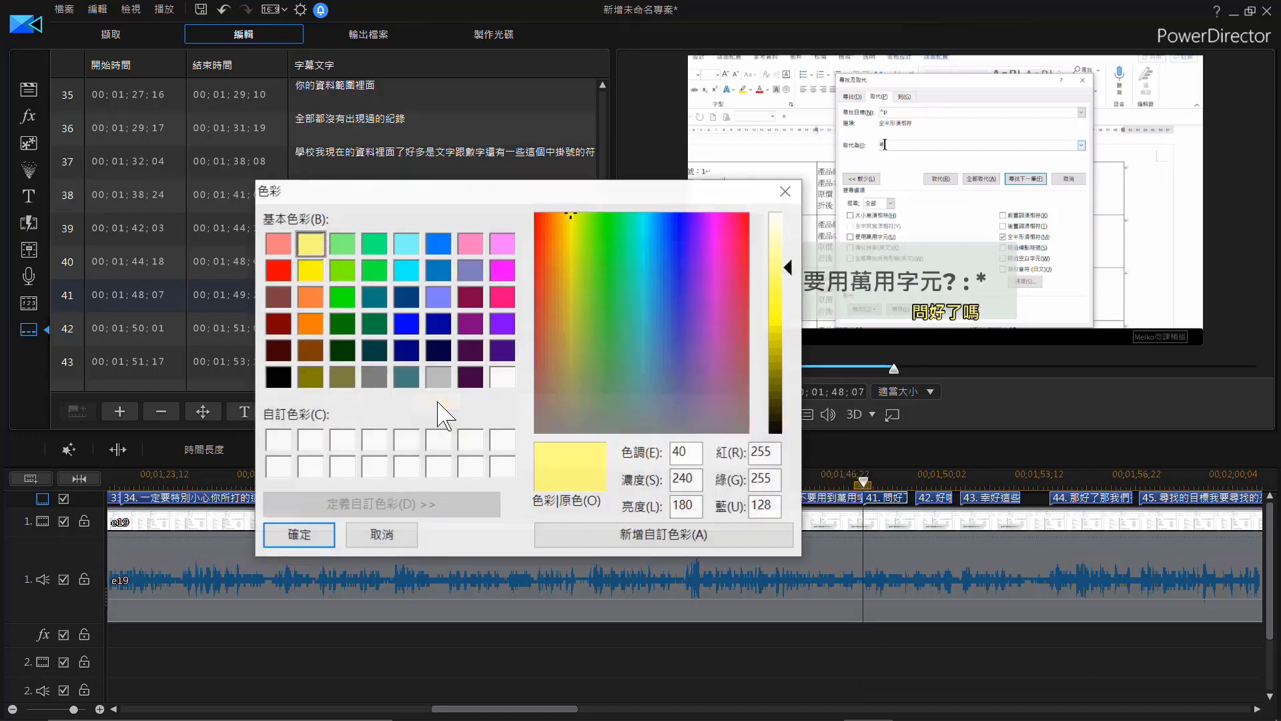
{"action": "left_click", "coordinate": [502, 377]}
{"action": "left_click", "coordinate": [299, 534]}
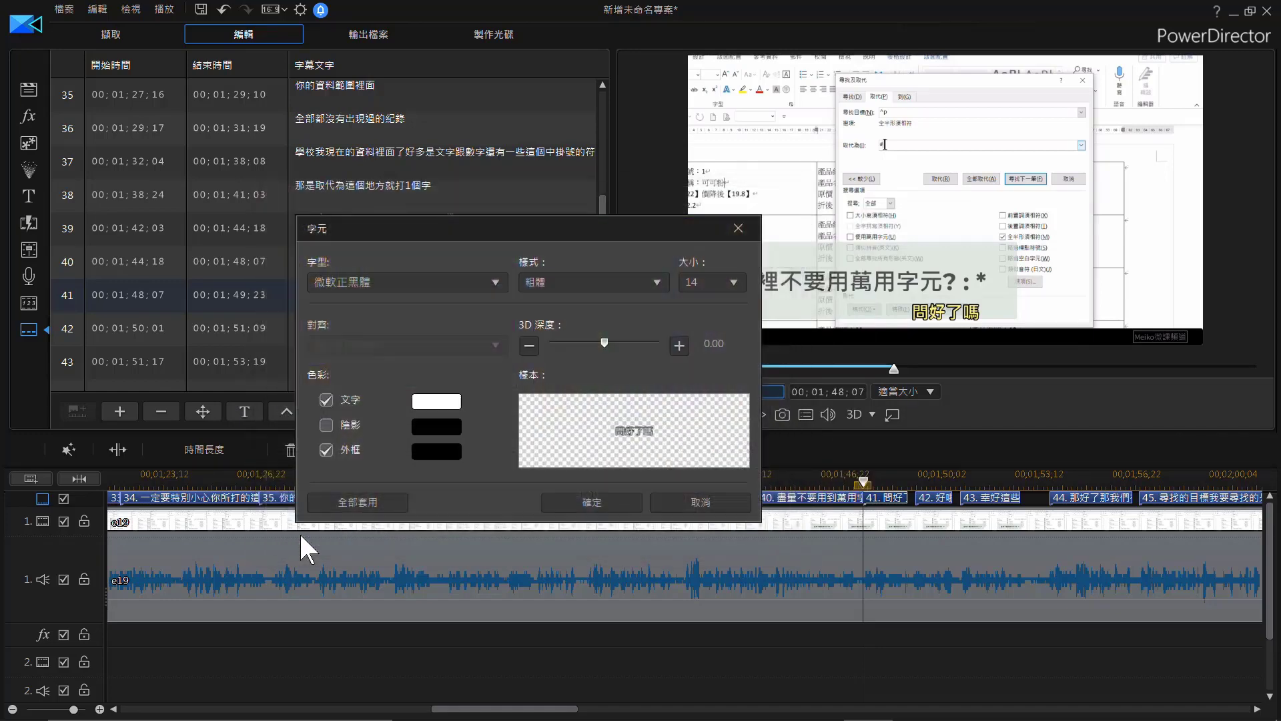
{"action": "left_click", "coordinate": [324, 425]}
{"action": "left_click", "coordinate": [388, 503]}
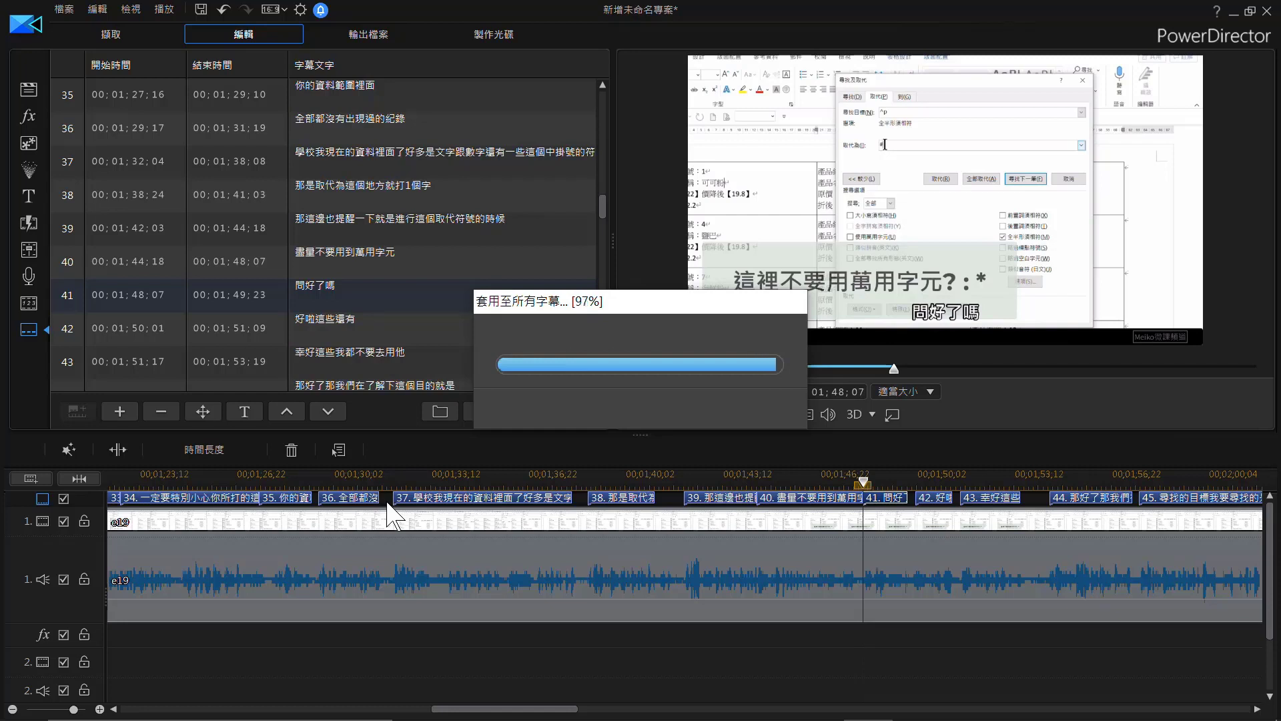
Step: Open the position settings of subtitle 41, try shifting it sideways, and set its X position to 0
{"action": "left_click", "coordinate": [215, 419]}
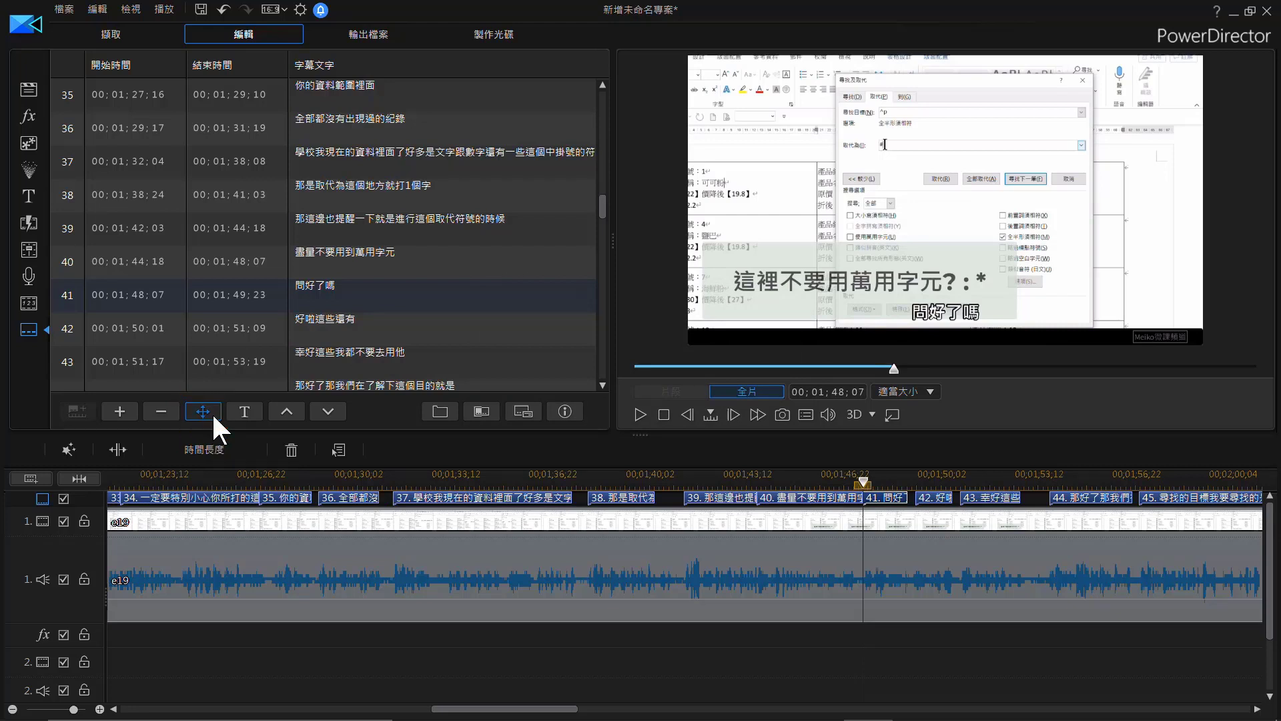
{"action": "left_click_drag", "start_coordinate": [663, 289], "coordinate": [416, 288]}
{"action": "left_click_drag", "start_coordinate": [354, 339], "coordinate": [327, 342]}
{"action": "double_click", "coordinate": [440, 342]}
{"action": "type", "text": "0"}
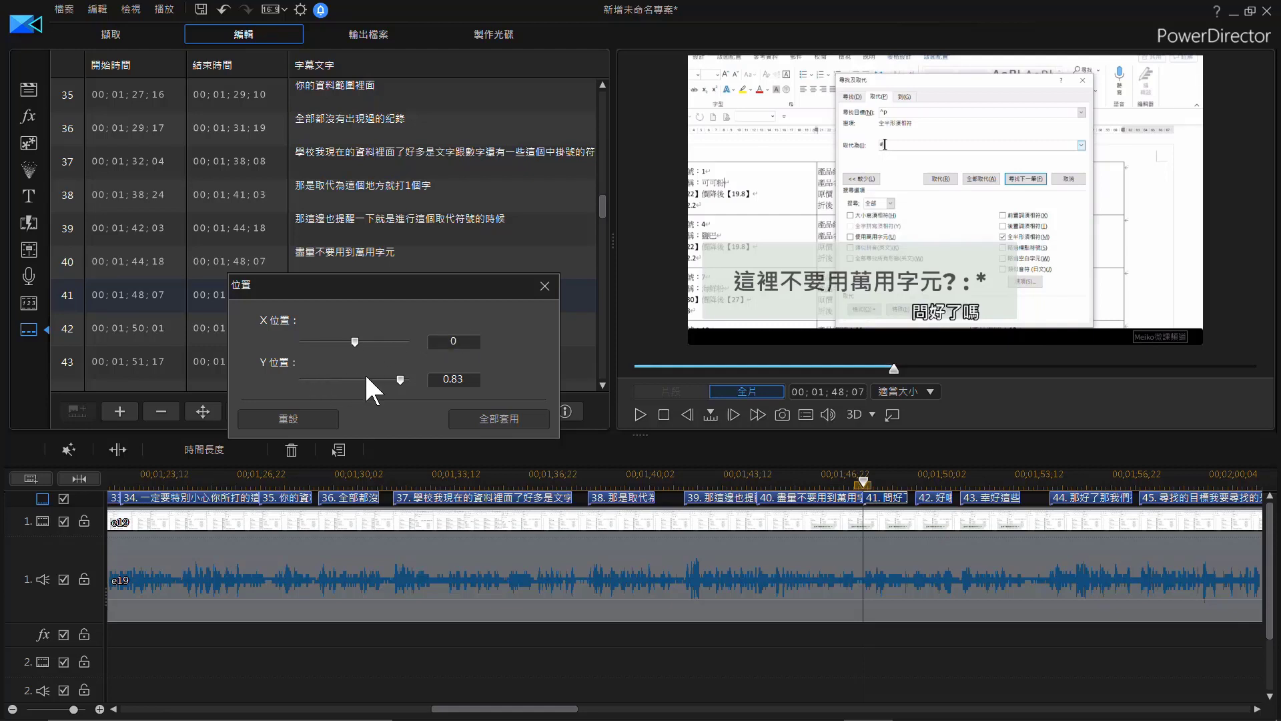
Step: Try Y position 0.36 for subtitle 41, settle on 0.81, and apply the position to all subtitles
{"action": "left_click", "coordinate": [398, 375]}
{"action": "left_click_drag", "start_coordinate": [397, 375], "coordinate": [373, 376]}
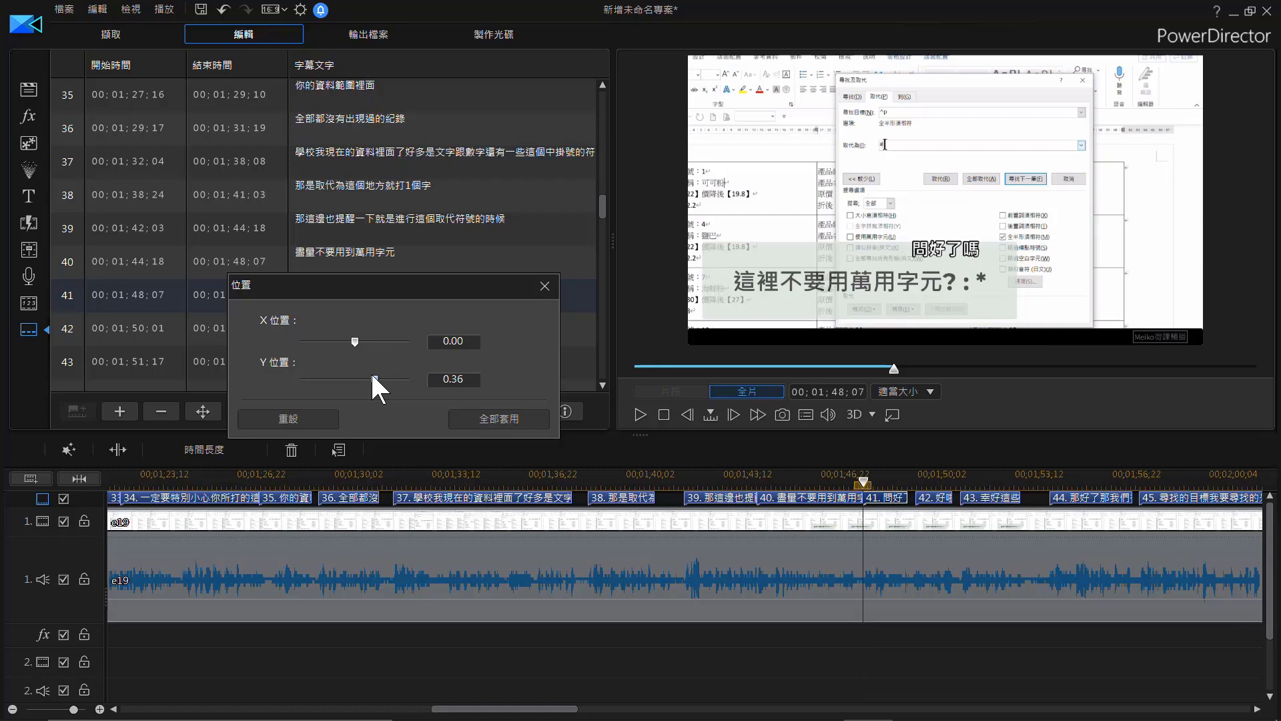
{"action": "left_click_drag", "start_coordinate": [374, 378], "coordinate": [399, 379]}
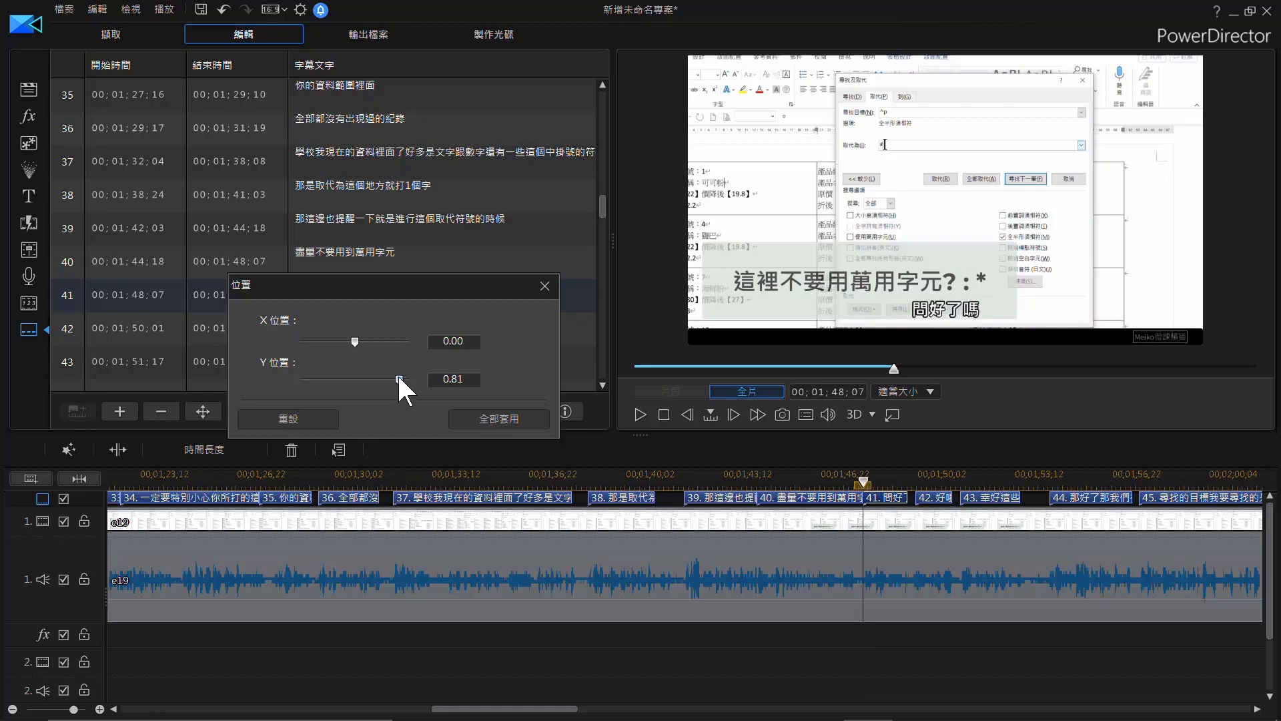
{"action": "left_click", "coordinate": [519, 418]}
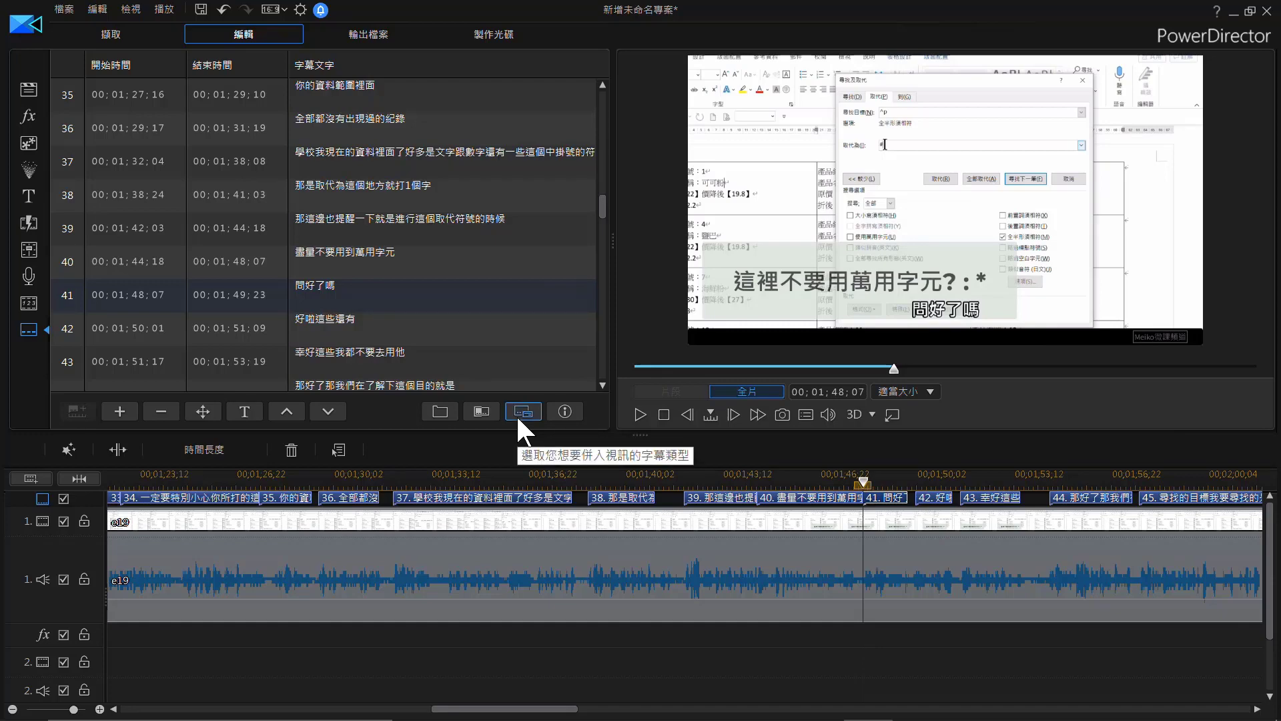
Step: Play the video around subtitles 39 and 40 to check the timing and appearance of the split subtitles
{"action": "left_click", "coordinate": [641, 415]}
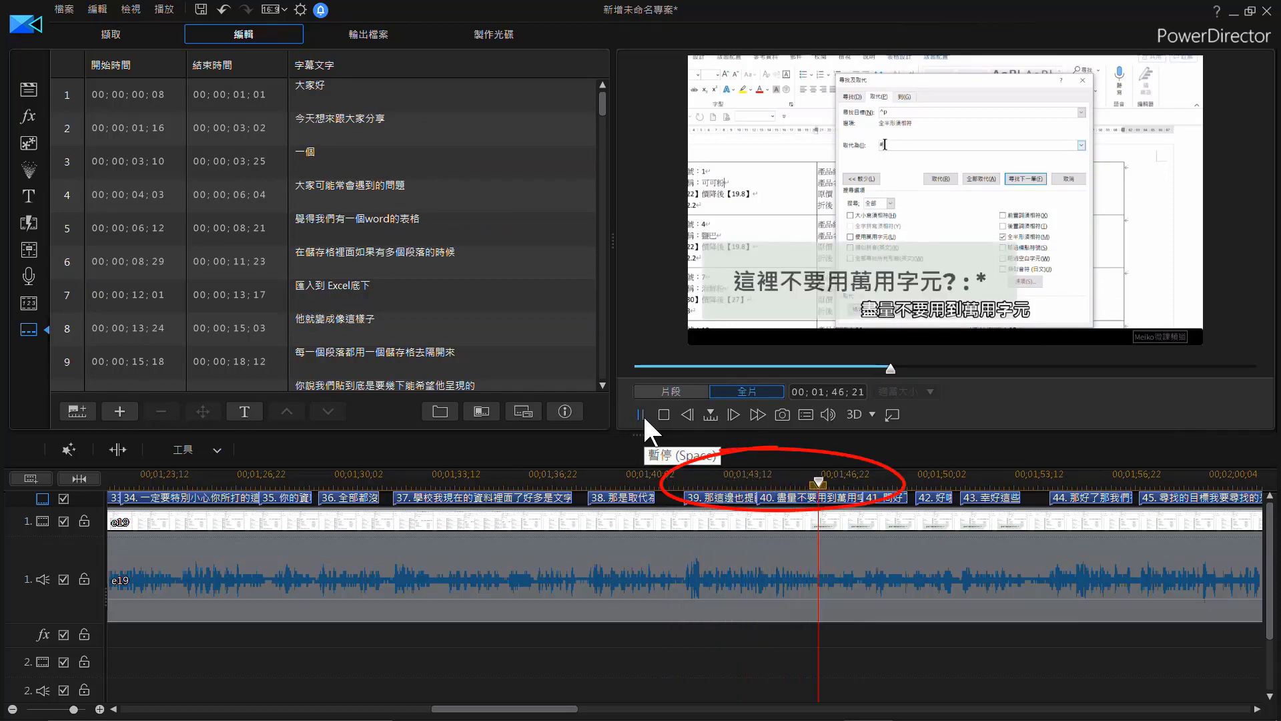
Step: Pause the preview and set the video export to save as 字幕製作 (*.mp4) in the 字幕 folder on the desktop
{"action": "left_click", "coordinate": [644, 418]}
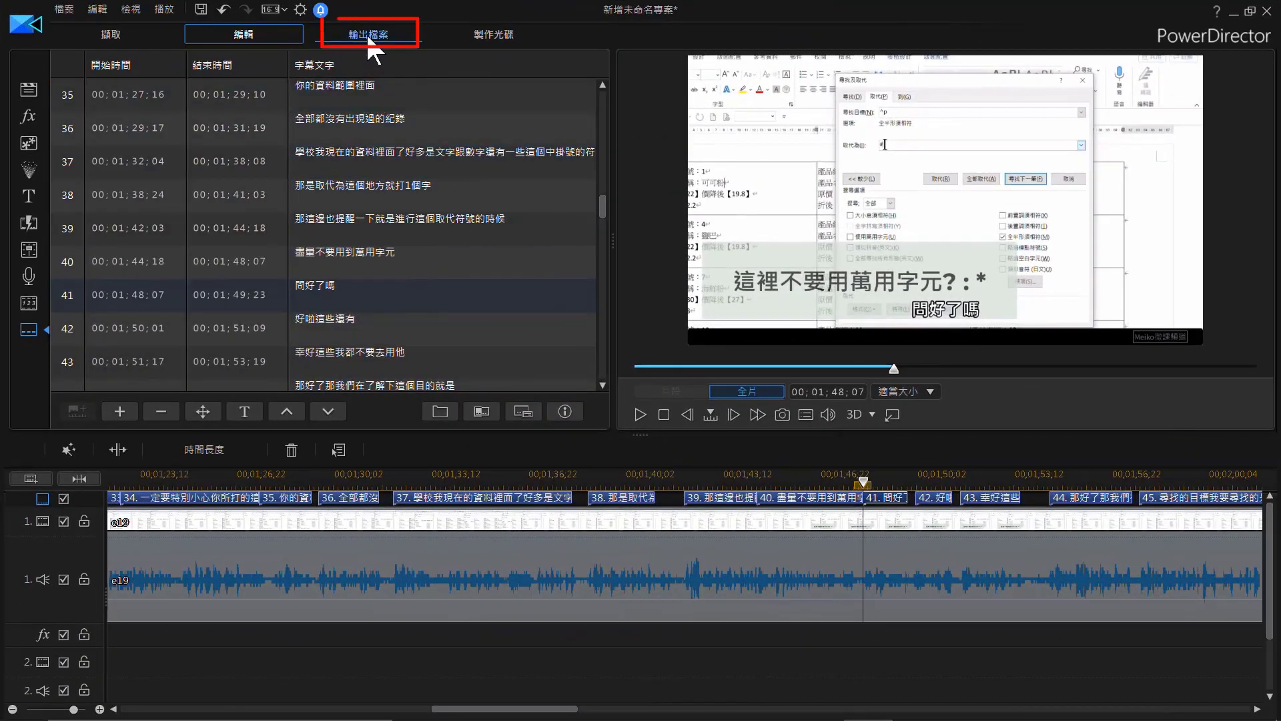
{"action": "left_click", "coordinate": [368, 39]}
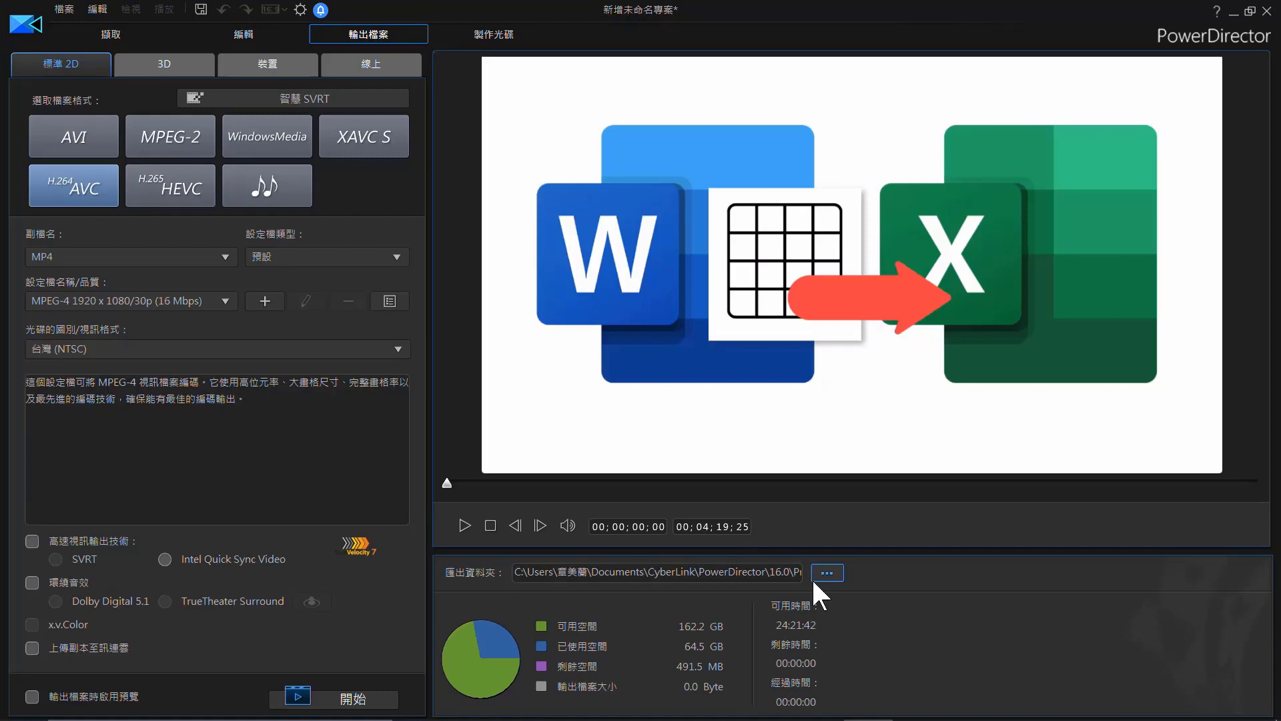
{"action": "left_click", "coordinate": [825, 575]}
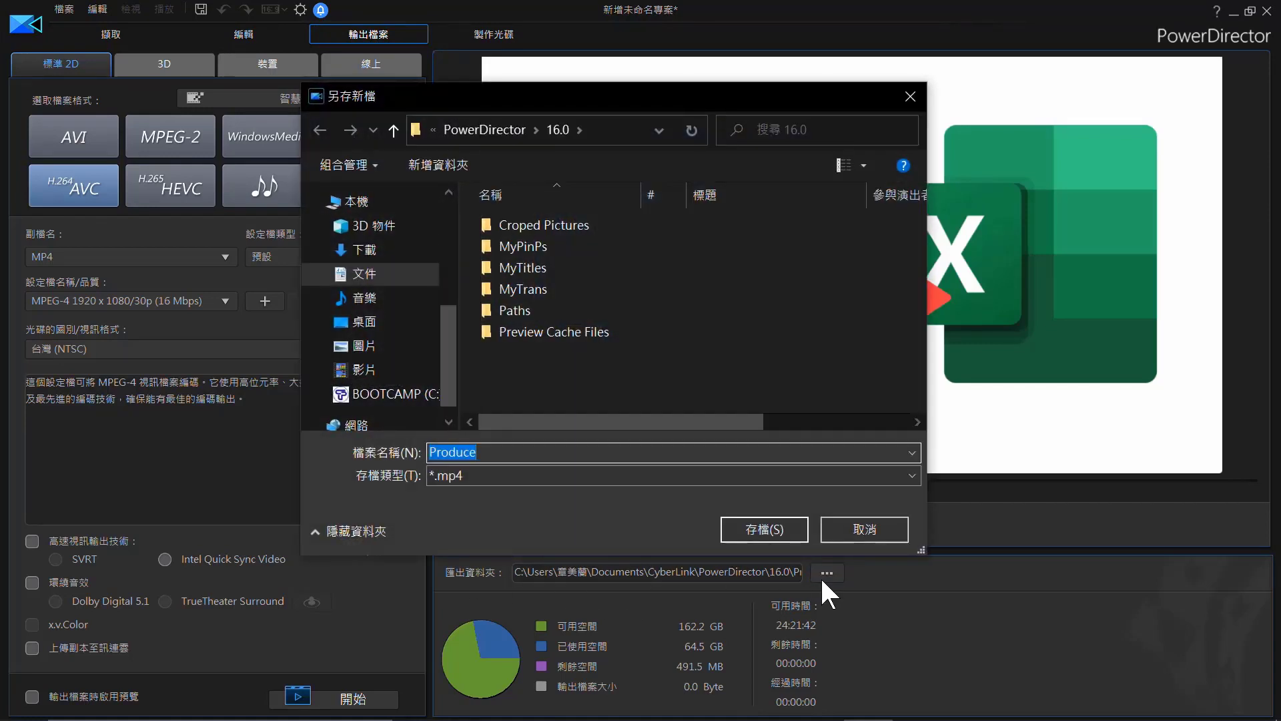
{"action": "scroll", "coordinate": [365, 257], "scroll_direction": "up", "scroll_amount": 2}
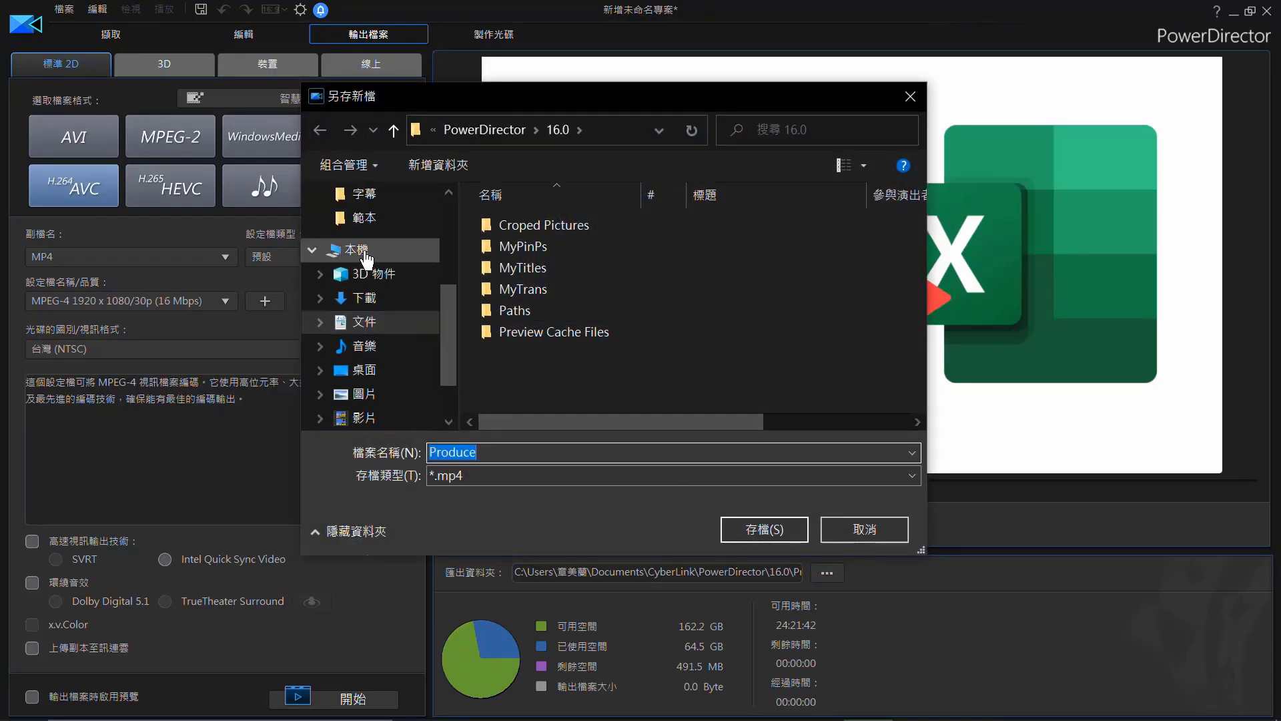
{"action": "scroll", "coordinate": [366, 257], "scroll_direction": "up", "scroll_amount": 2}
{"action": "left_click", "coordinate": [364, 242]}
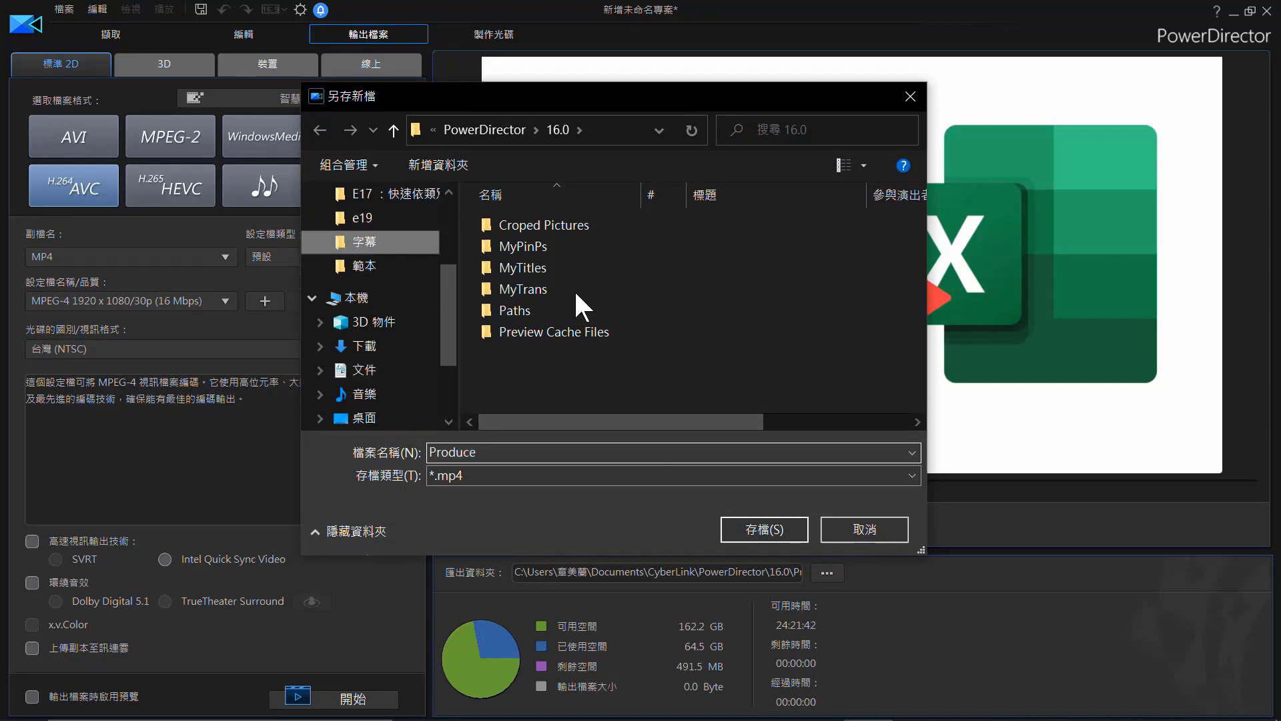
{"action": "left_click", "coordinate": [734, 530]}
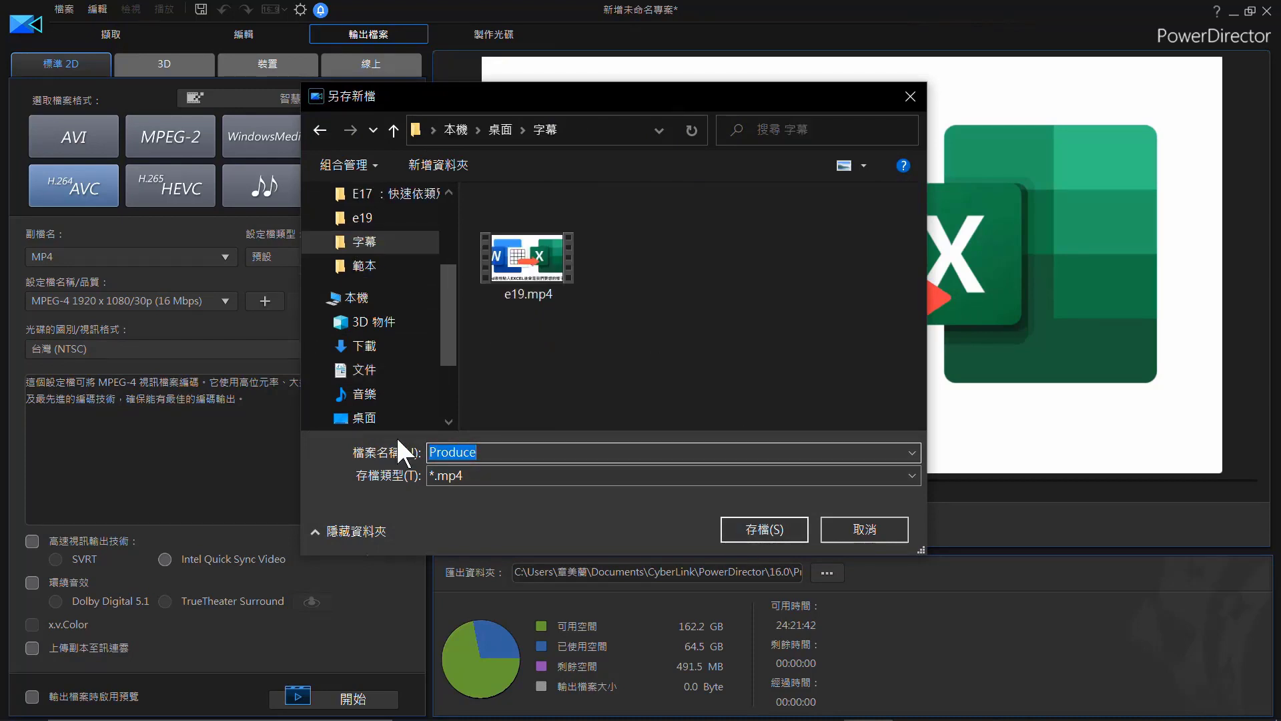
{"action": "type", "text": "字幕製作"}
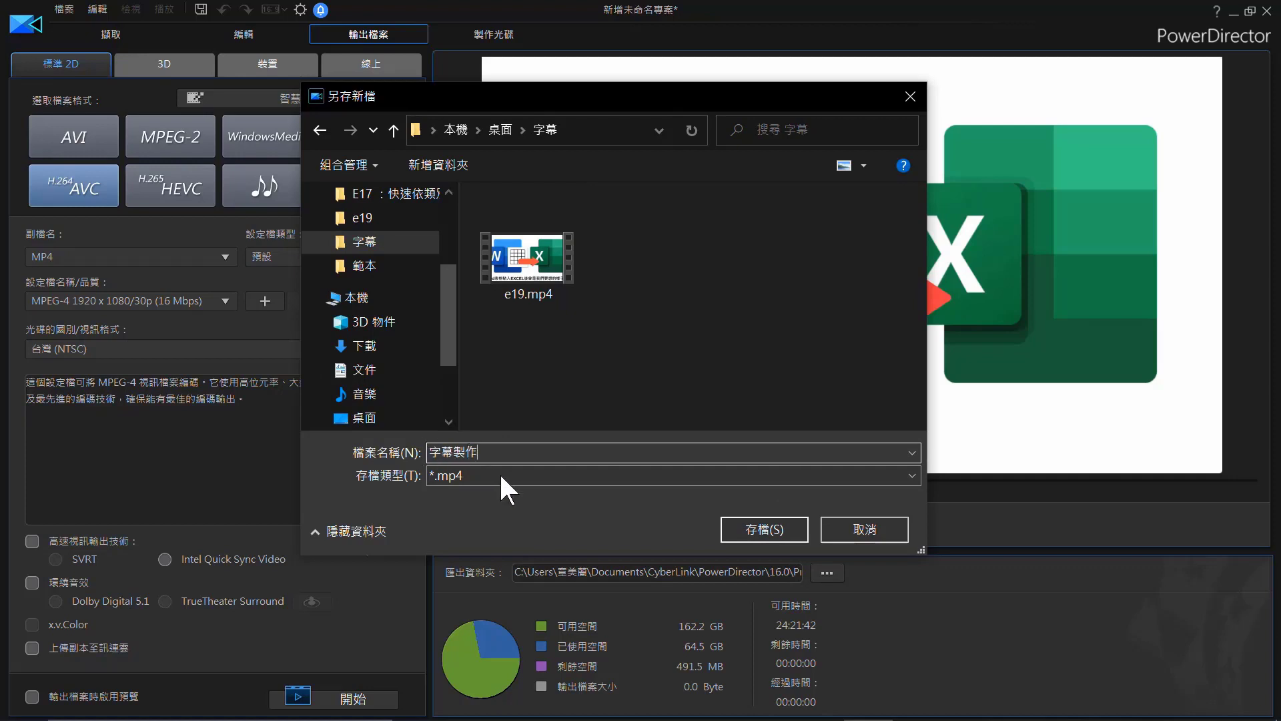
{"action": "left_click", "coordinate": [779, 523]}
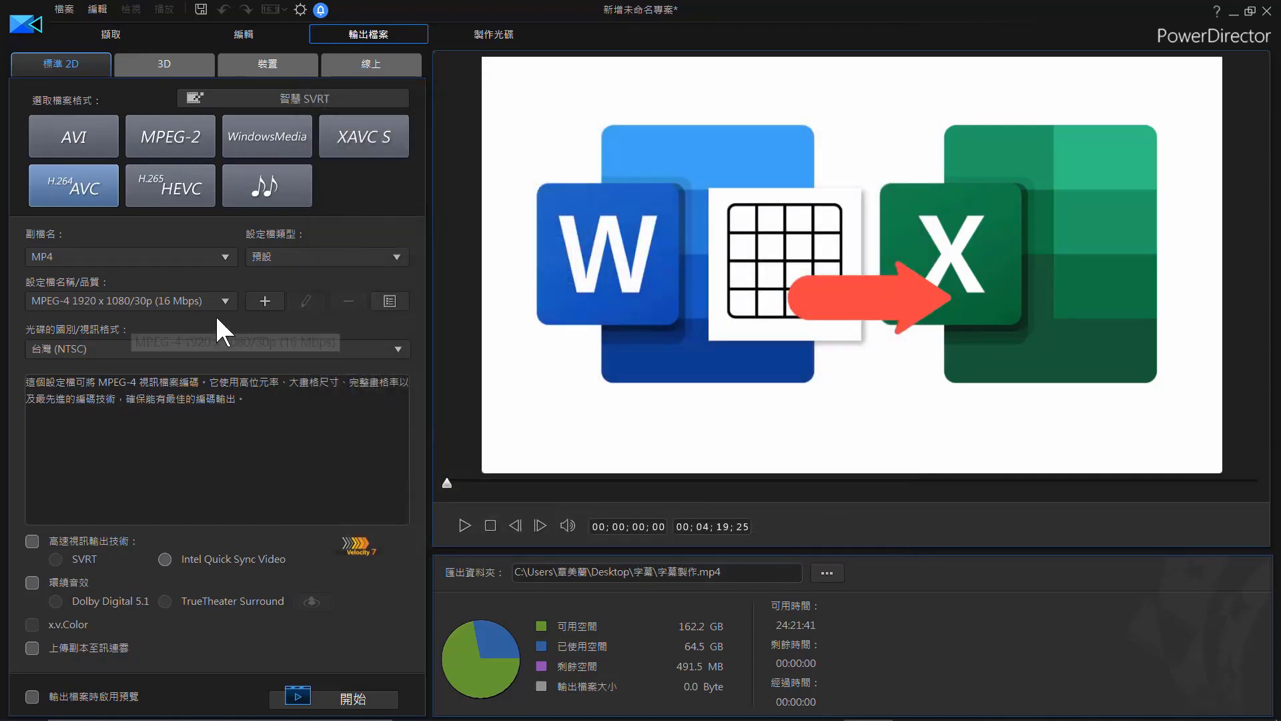
Step: Choose the MPEG-4 1920 x 1080/30p (16 Mbps) quality profile and start exporting the video
{"action": "left_click", "coordinate": [157, 294]}
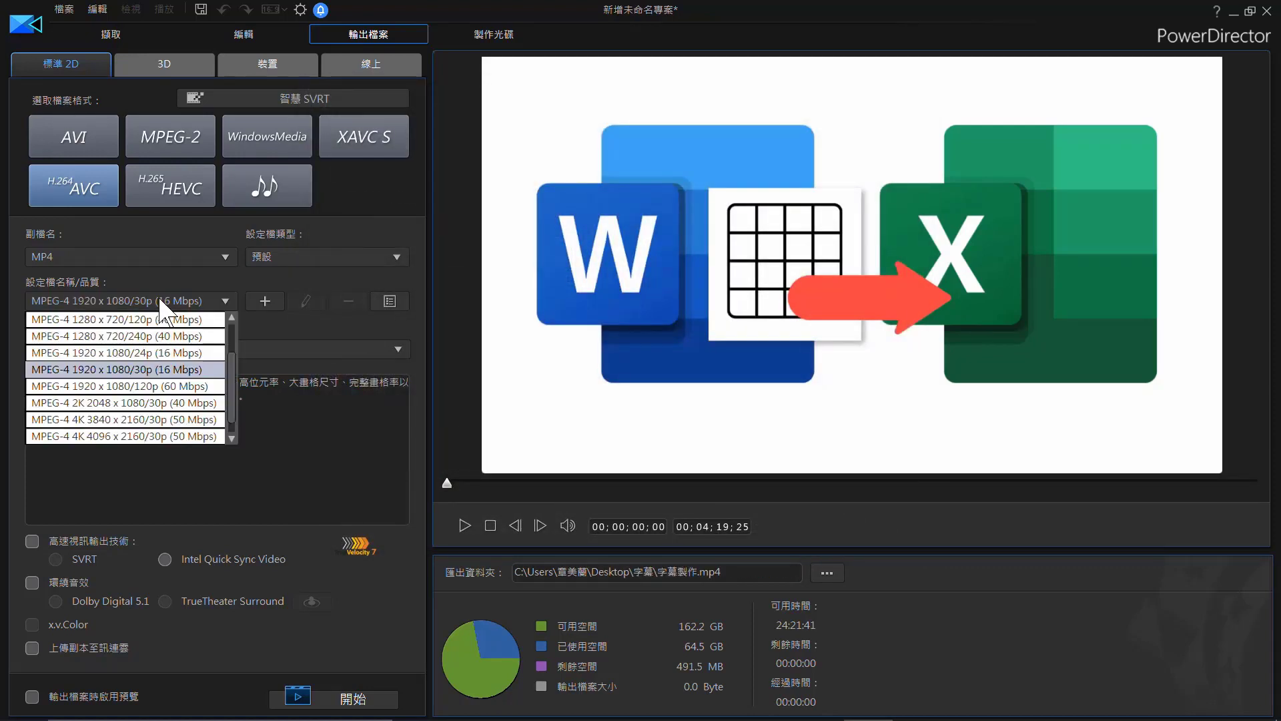
{"action": "left_click", "coordinate": [146, 371]}
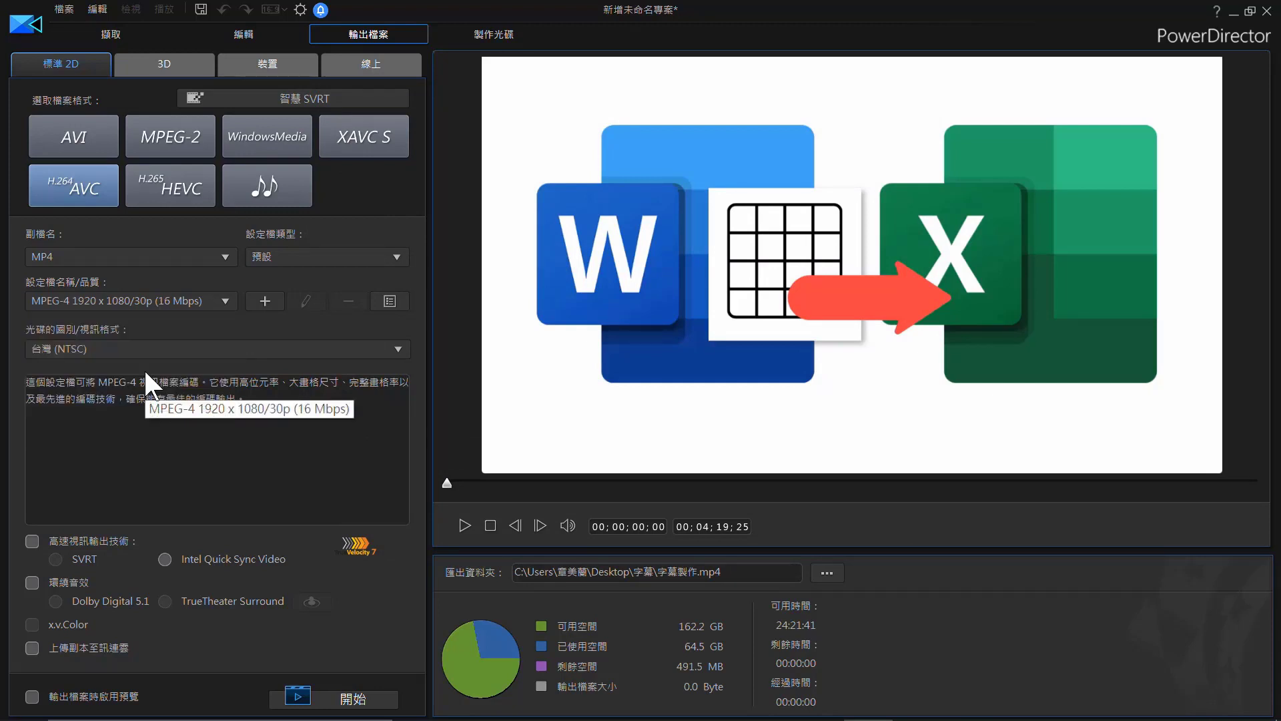
{"action": "left_click", "coordinate": [306, 698]}
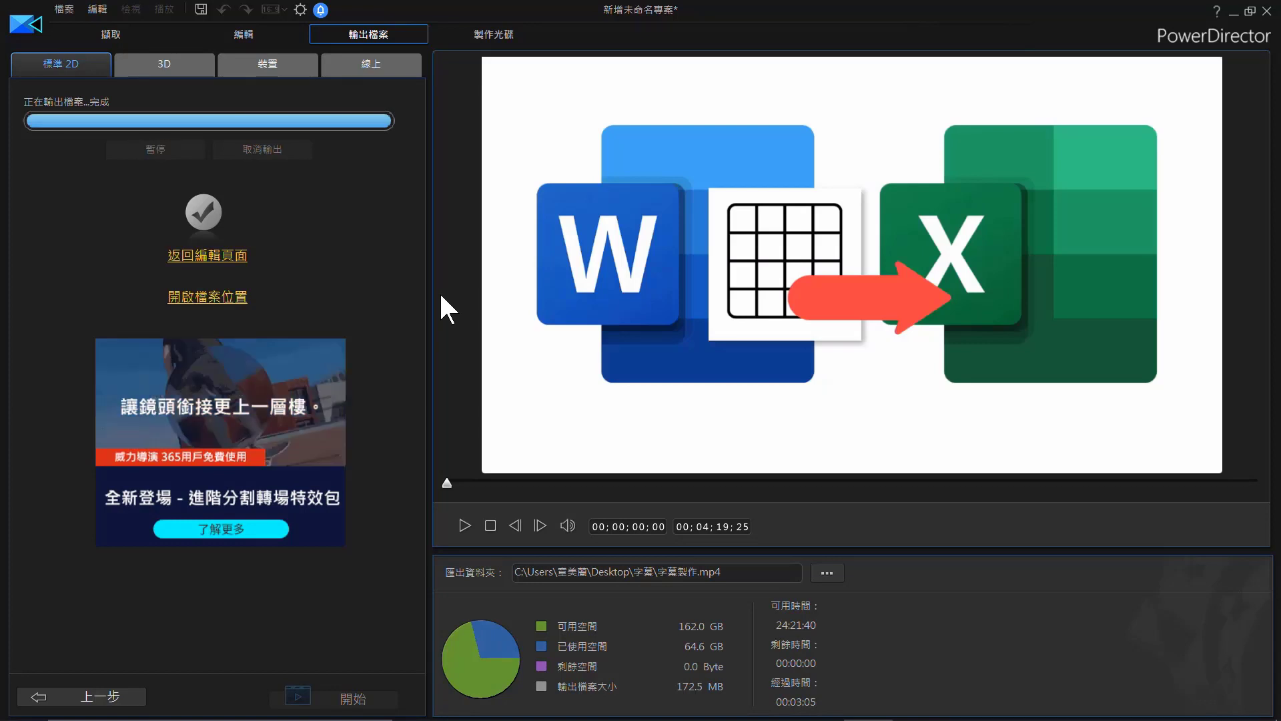
Step: Switch to the 字幕 folder in File Explorer and play 字幕製作.mp4 to check the exported subtitles
{"action": "left_click", "coordinate": [214, 269]}
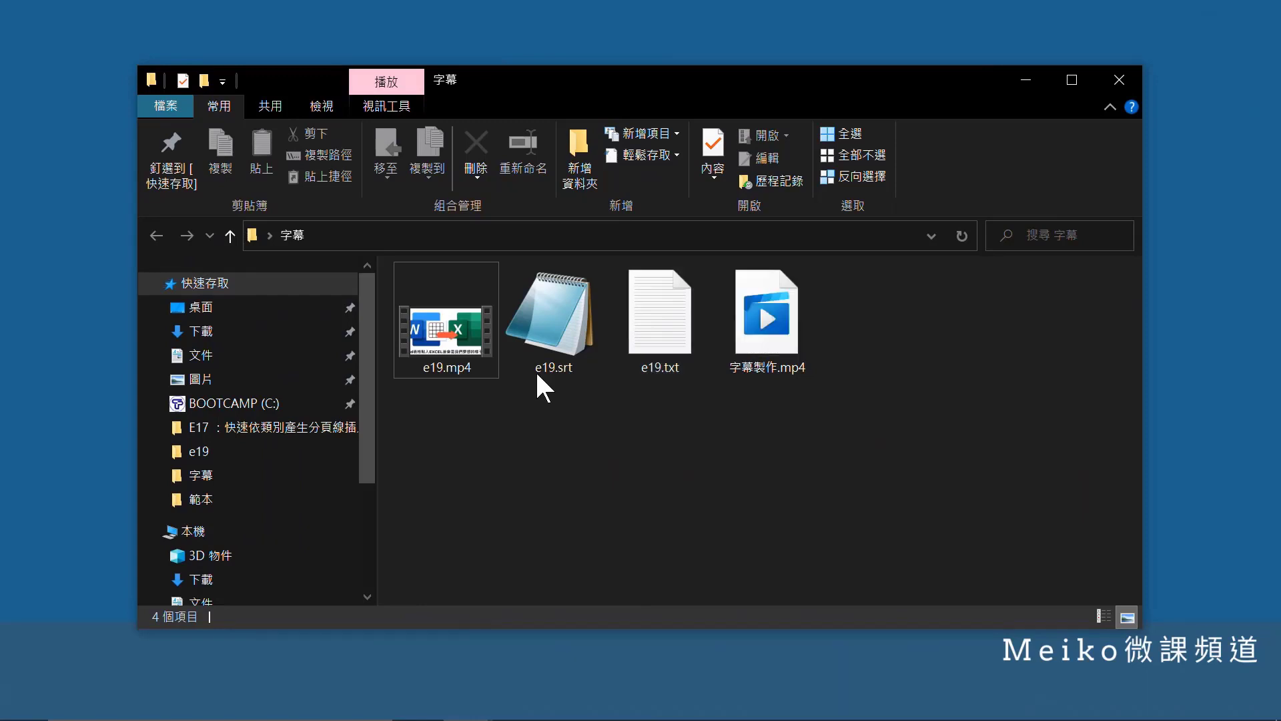
{"action": "double_click", "coordinate": [778, 335]}
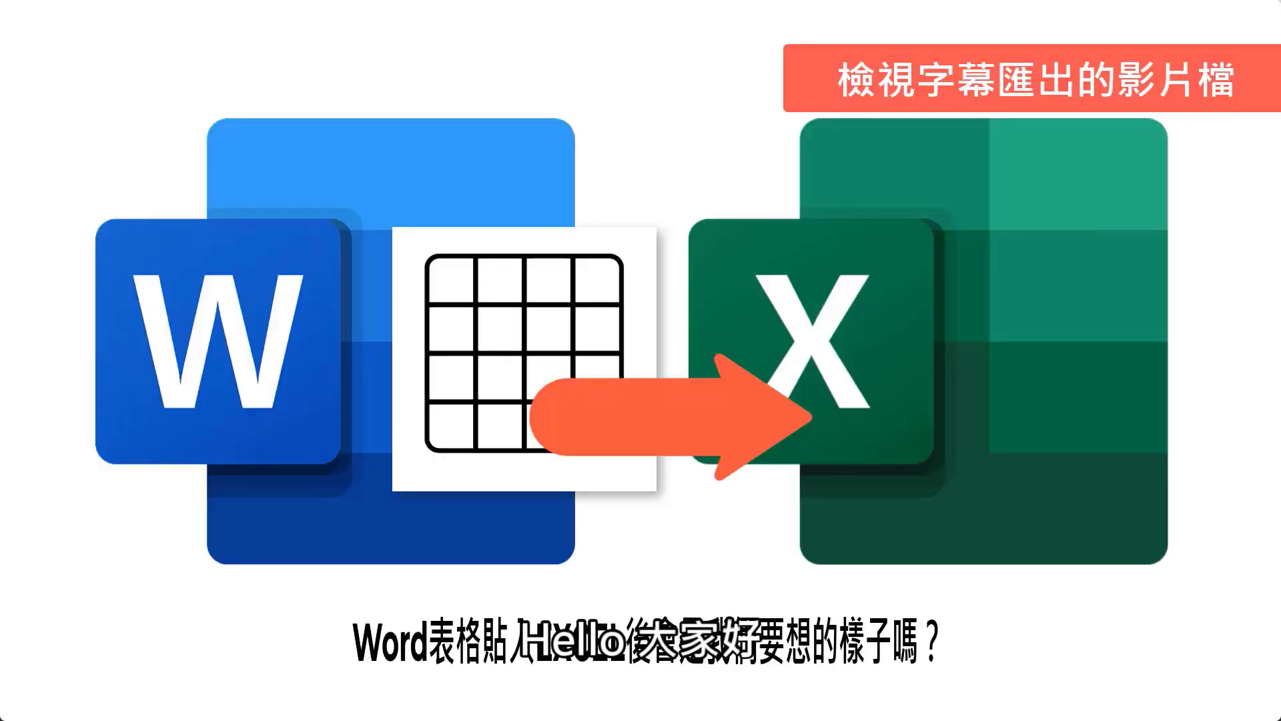